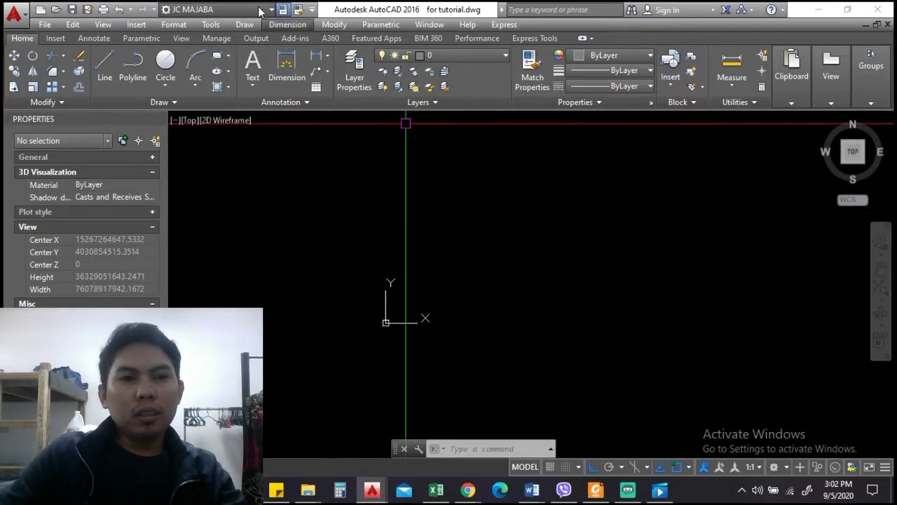
click(254, 10)
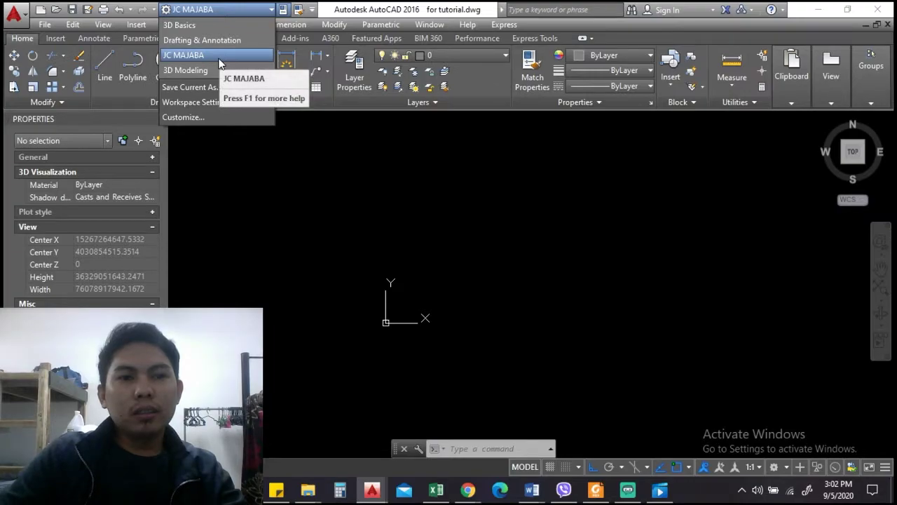
click(200, 73)
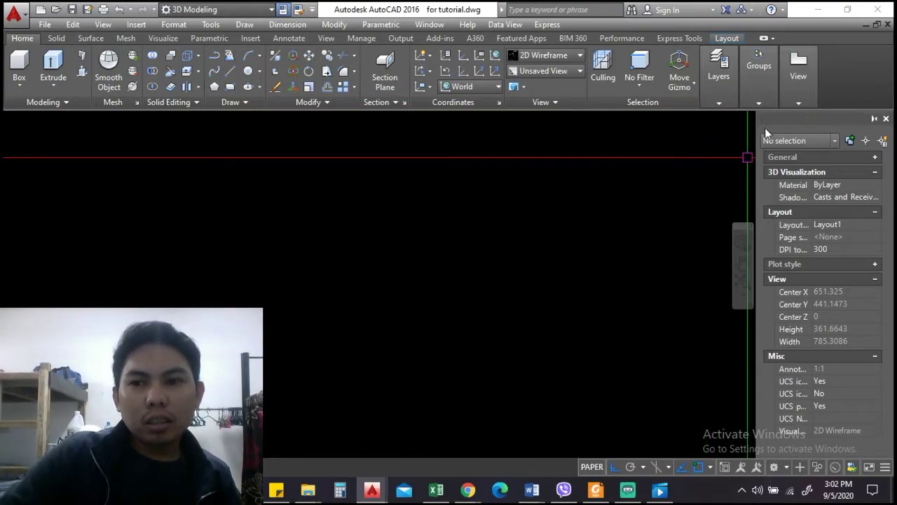
- Start the Box solid tool and hide the Properties palette
click(18, 87)
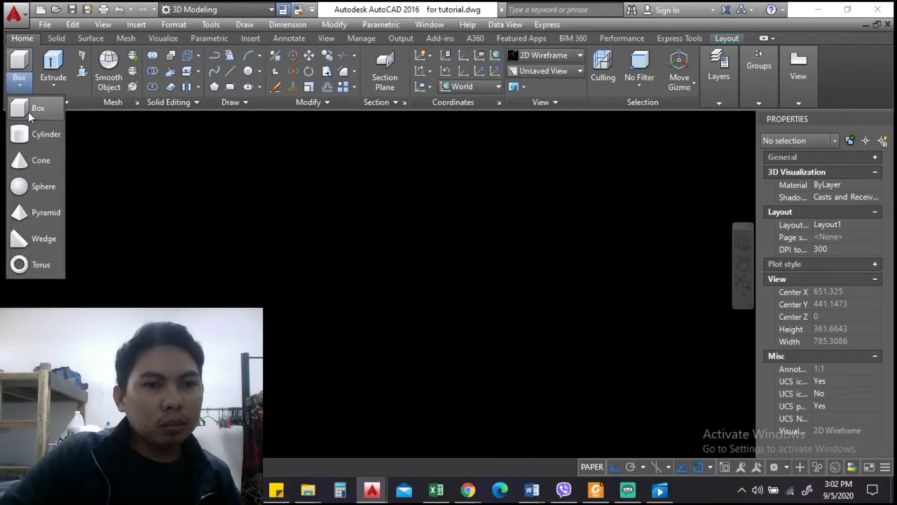
click(29, 112)
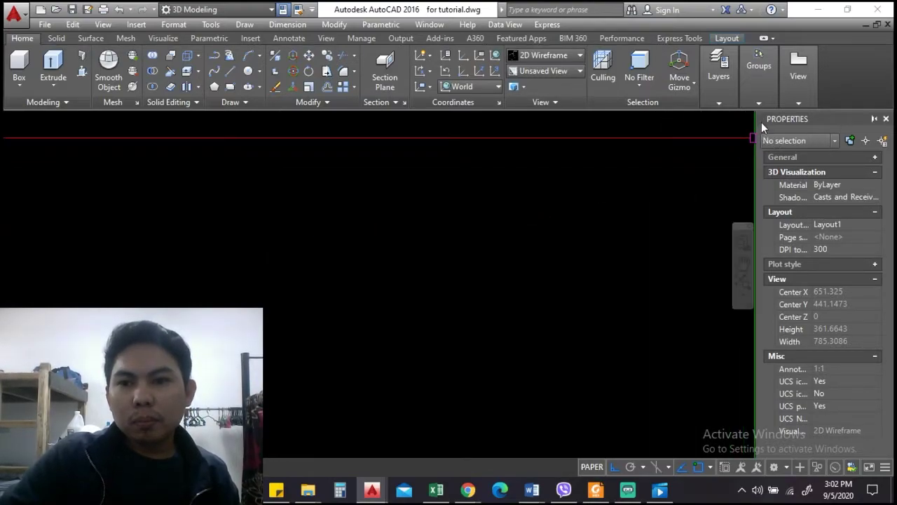
click(886, 120)
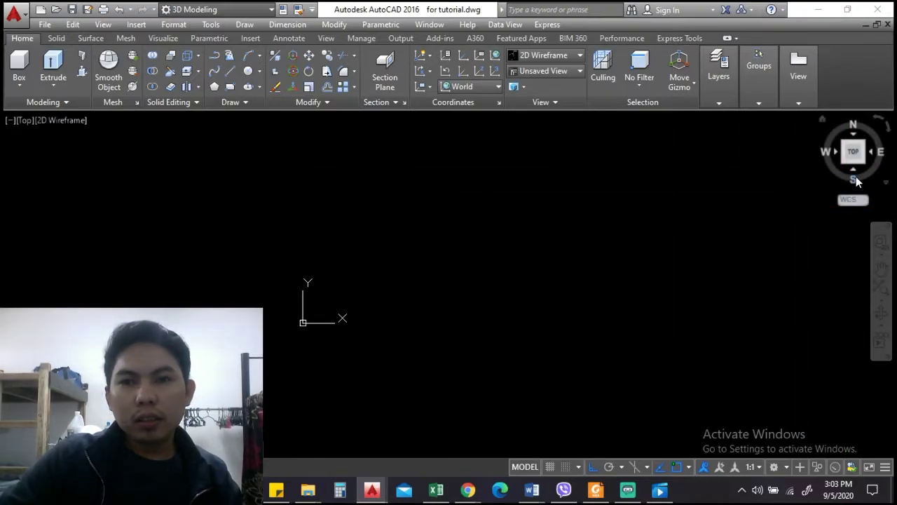
- Set the view to SE Isometric, then zoom in and pan right
click(11, 122)
click(23, 122)
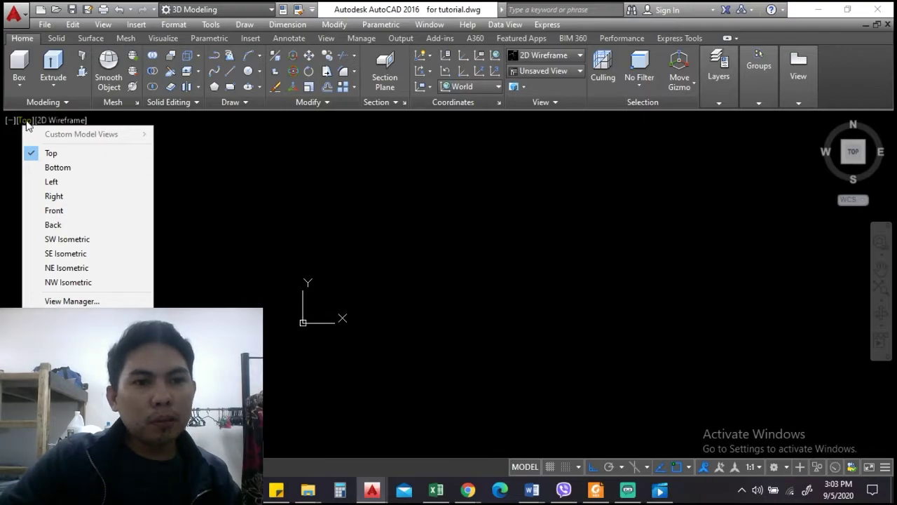
click(59, 250)
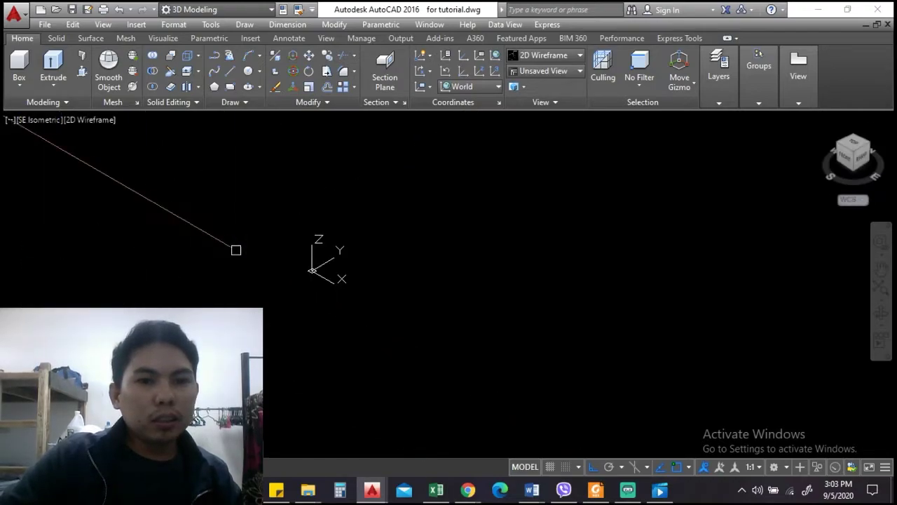
scroll(353, 275, up, 2)
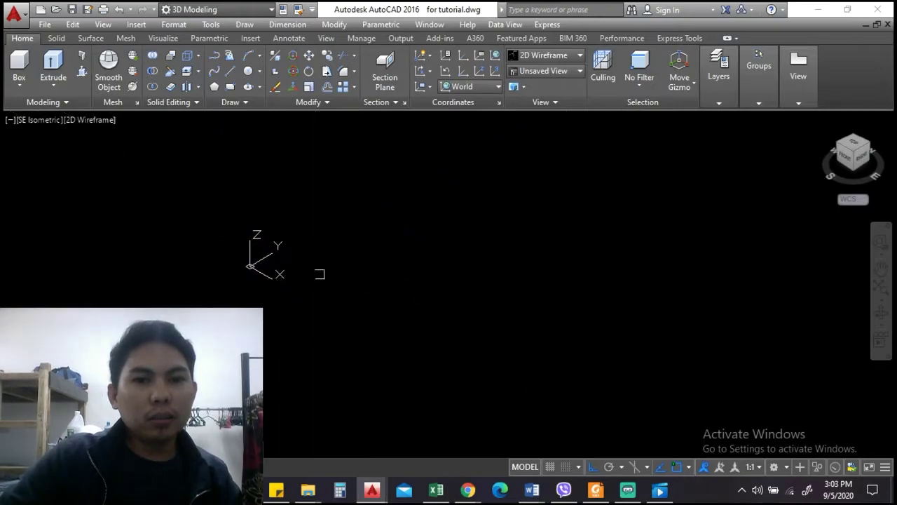
scroll(319, 274, up, 2)
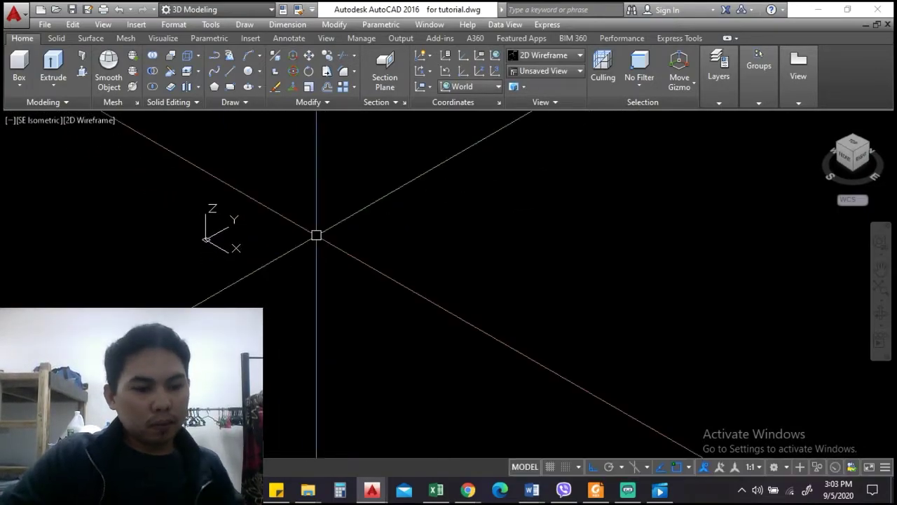
middle_drag(283, 252, 297, 257)
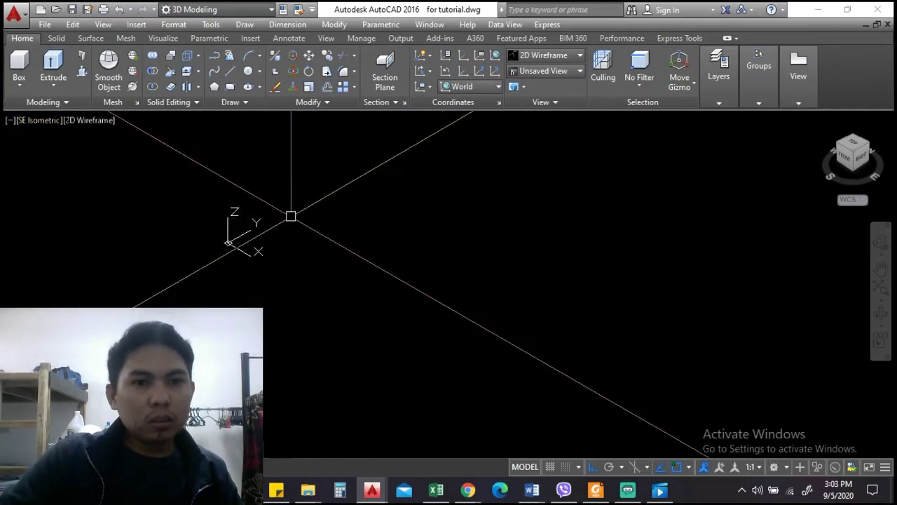
- Draw a box solid from two base corners, then recentre the view on it
click(18, 88)
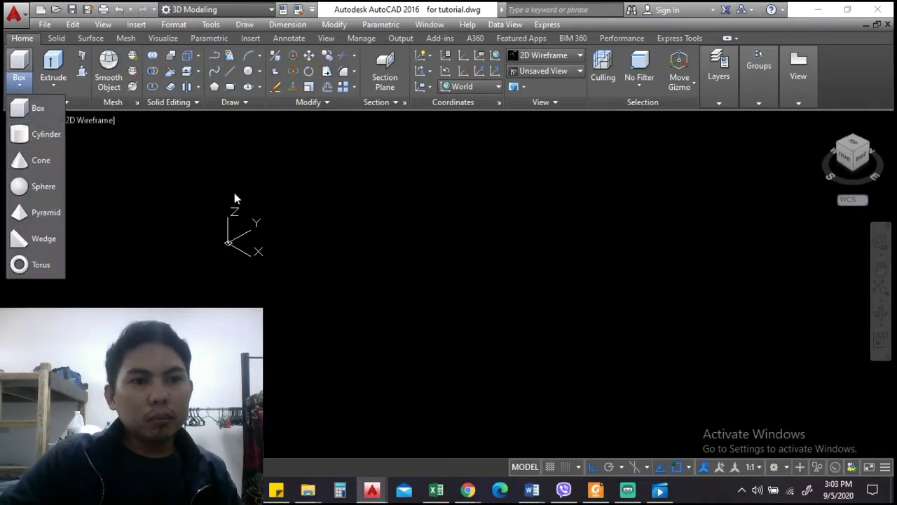
click(14, 112)
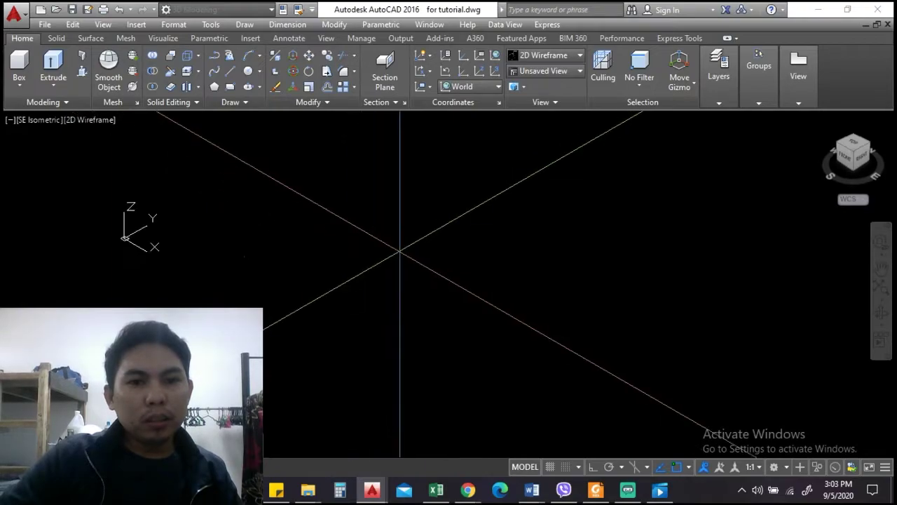
click(406, 250)
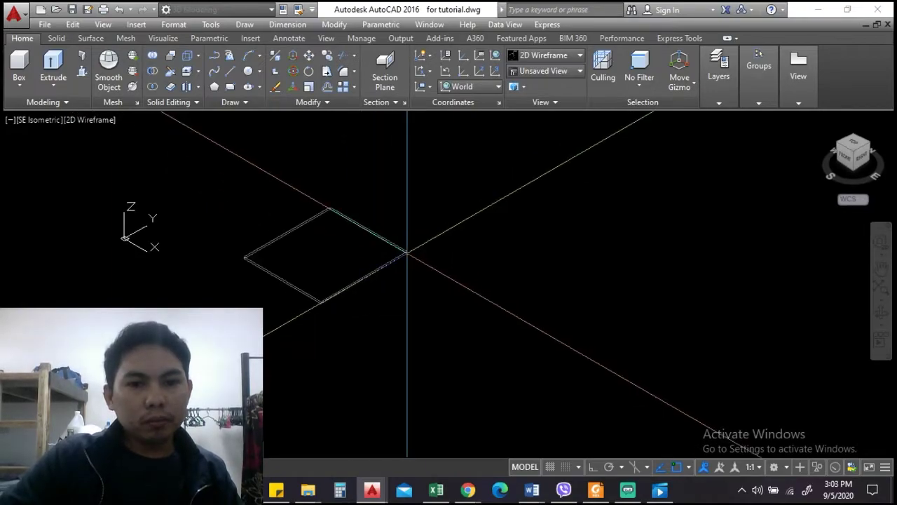
click(408, 252)
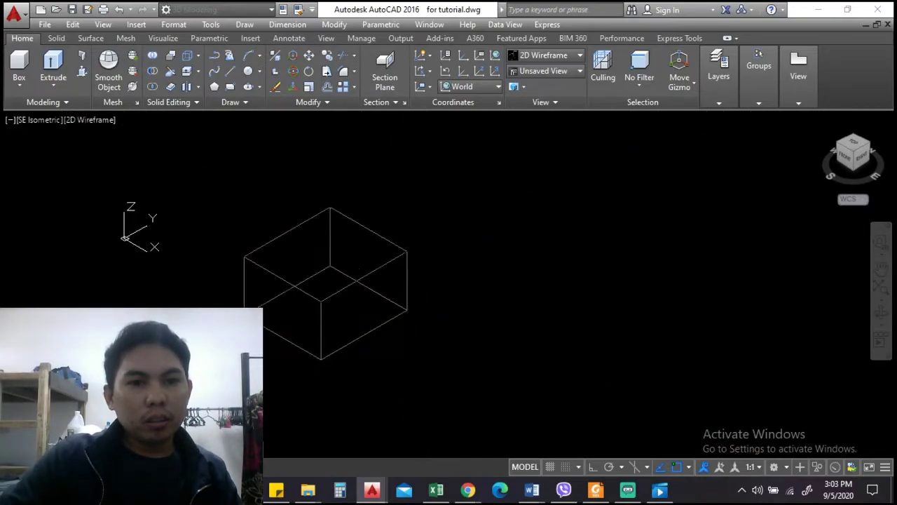
scroll(413, 284, down, 4)
scroll(410, 252, up, 2)
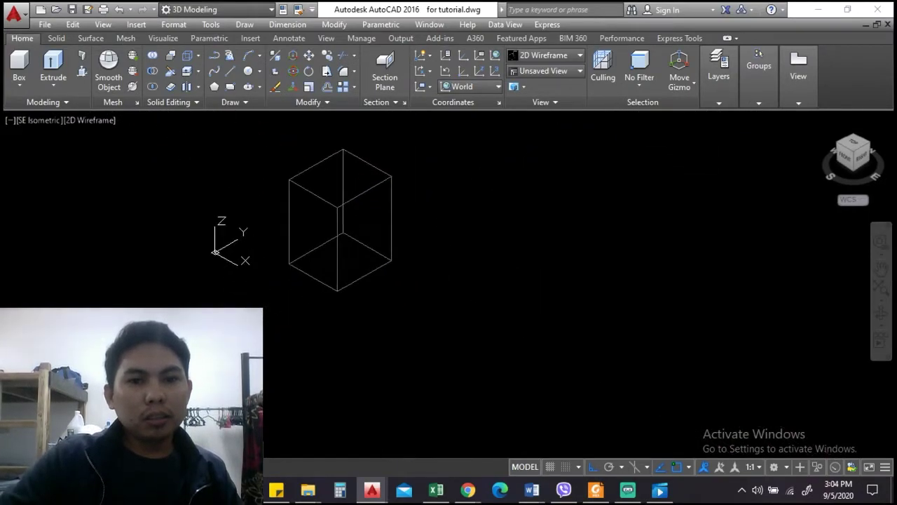
scroll(351, 192, up, 4)
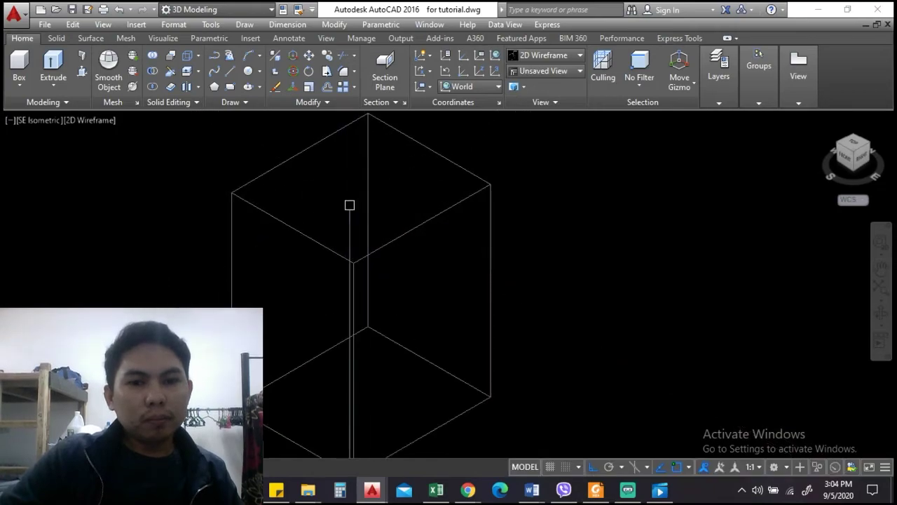
scroll(357, 217, down, 3)
scroll(410, 233, up, 1)
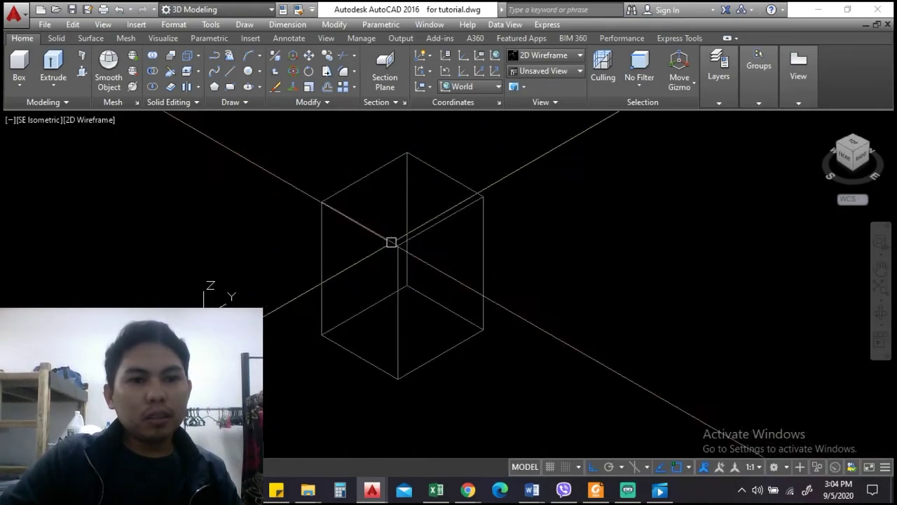
middle_drag(390, 240, 380, 223)
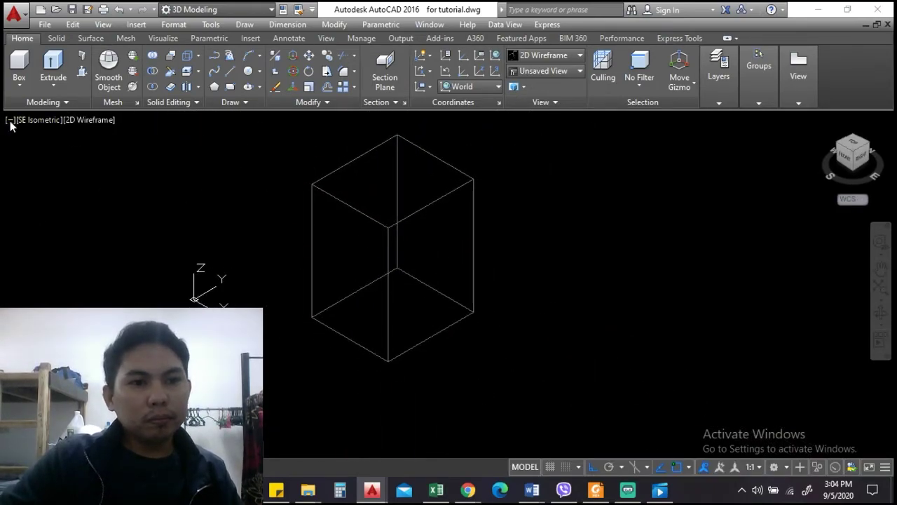
click(80, 124)
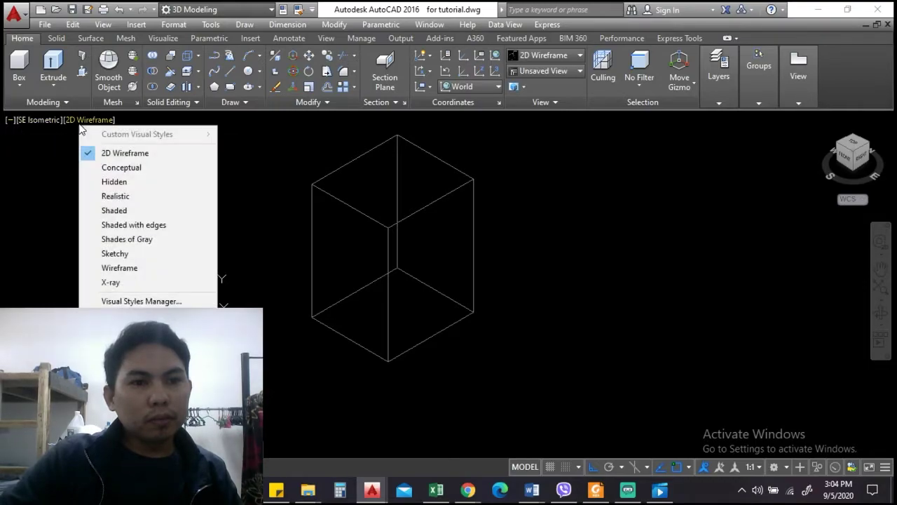
click(94, 211)
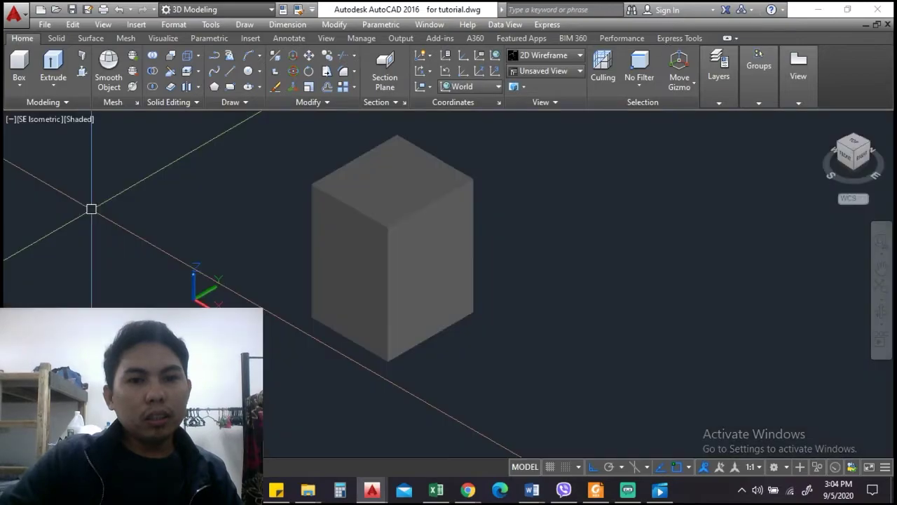
scroll(359, 227, down, 1)
scroll(382, 222, up, 3)
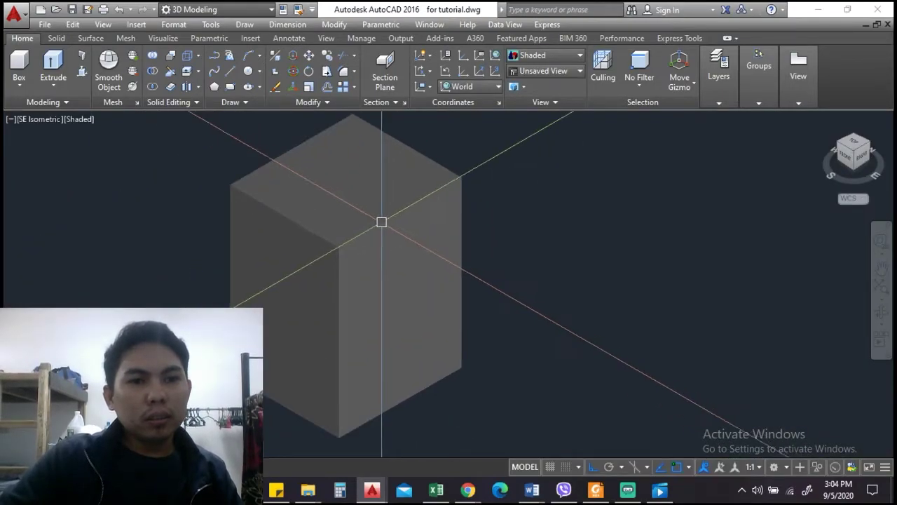
middle_drag(381, 222, 413, 242)
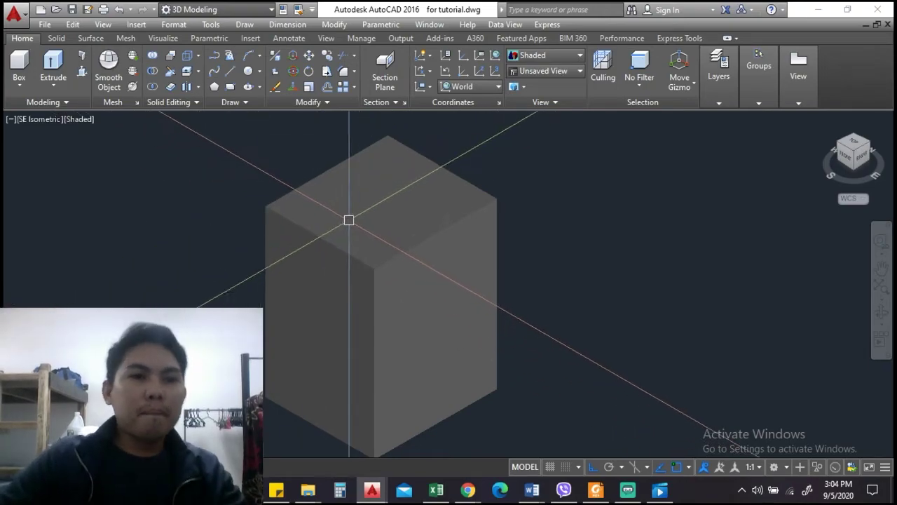
click(82, 117)
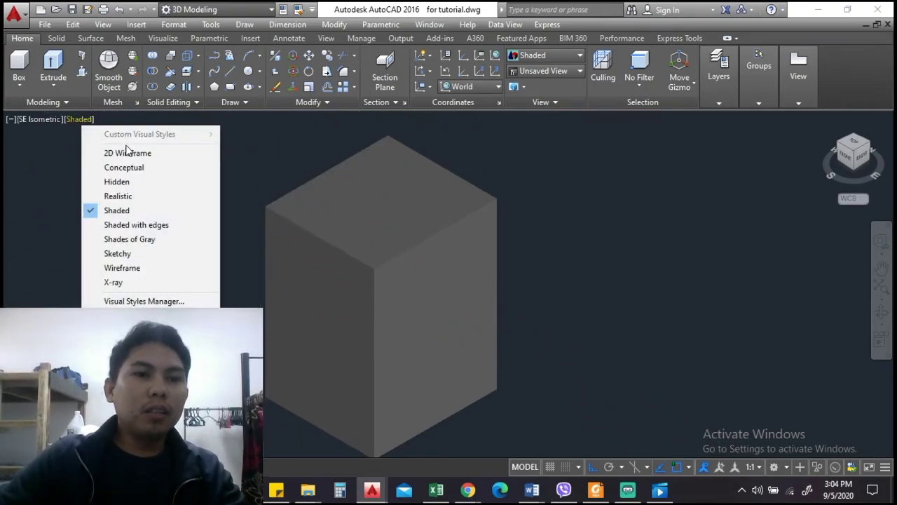
click(96, 154)
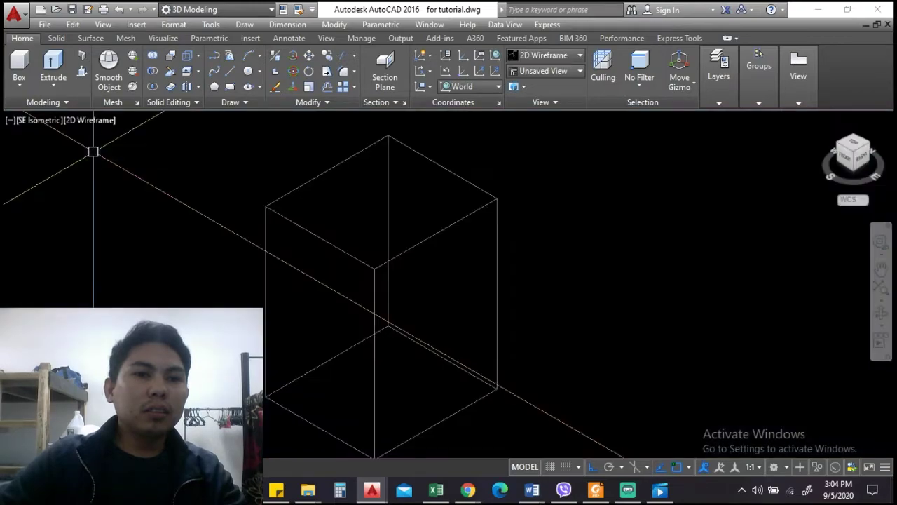
scroll(258, 224, down, 4)
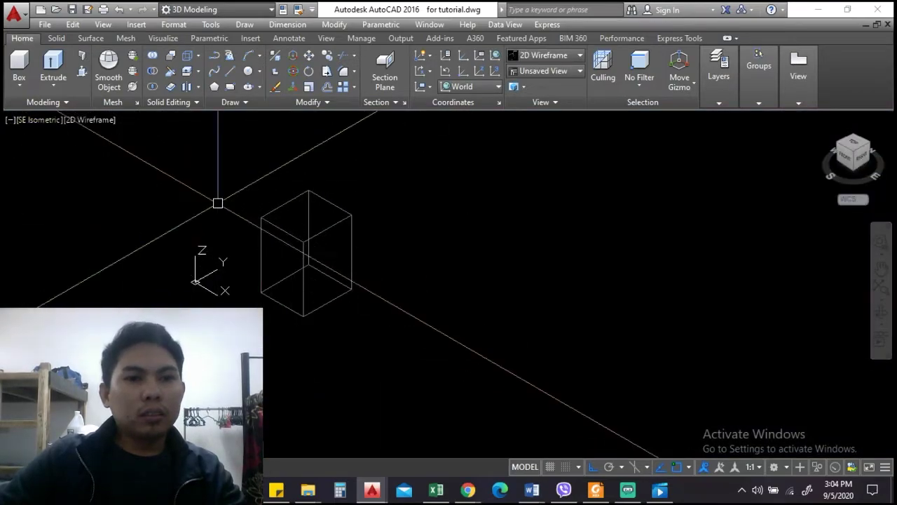
middle_drag(218, 203, 254, 234)
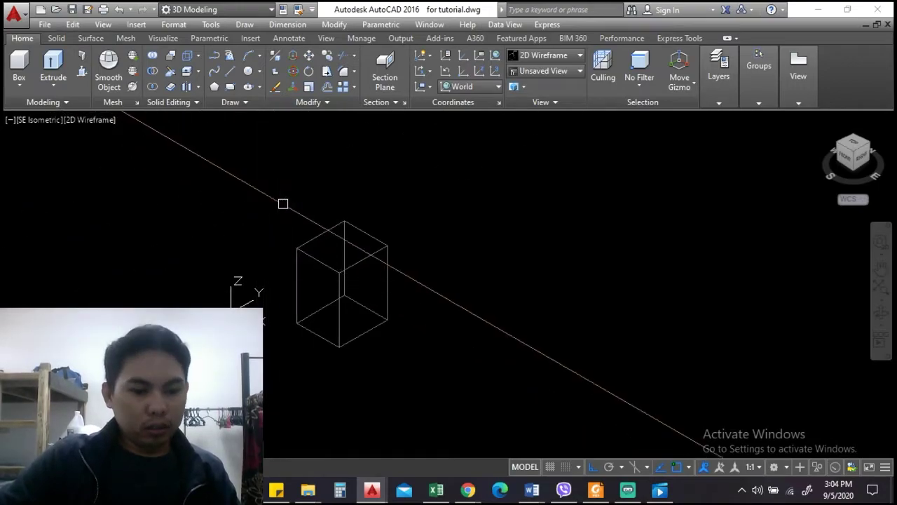
- Switch to the Top view and shift the drawing slightly down-right
click(42, 121)
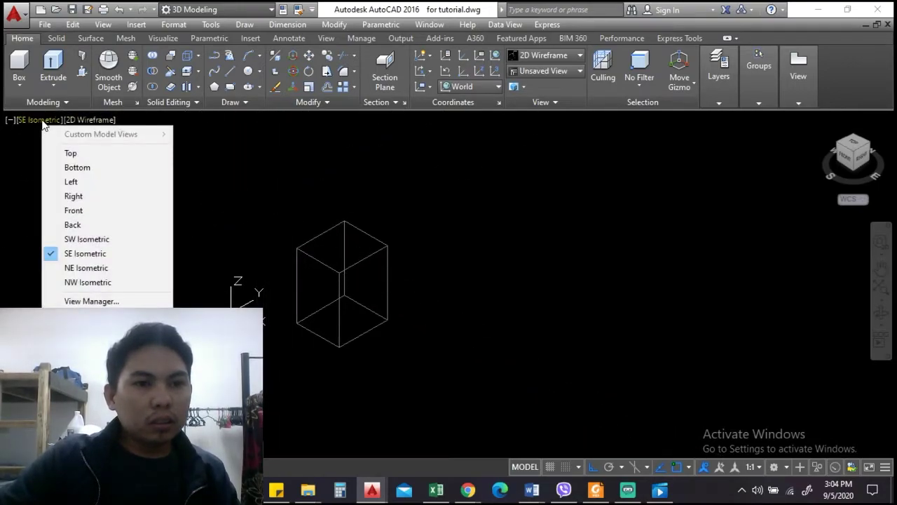
click(56, 155)
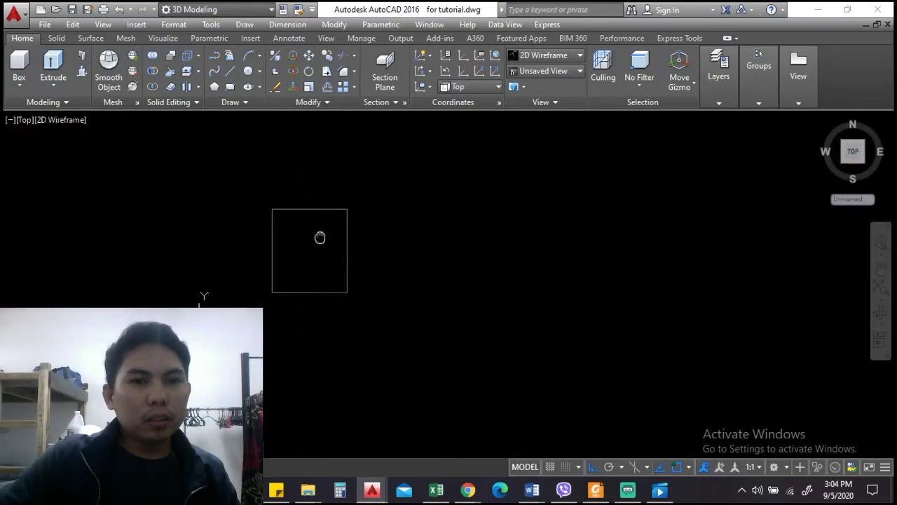
middle_drag(319, 238, 330, 249)
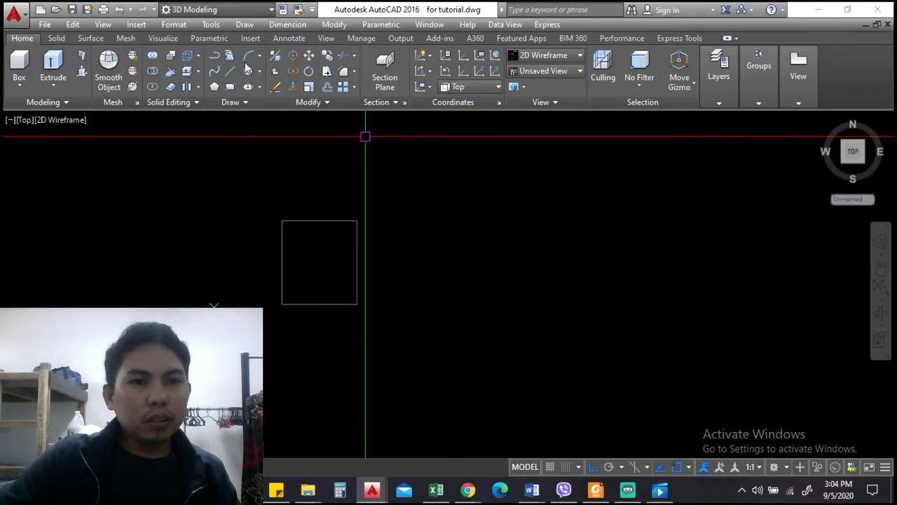
- Change the workspace to Drafting & Annotation, then to JC MAJABA
click(230, 10)
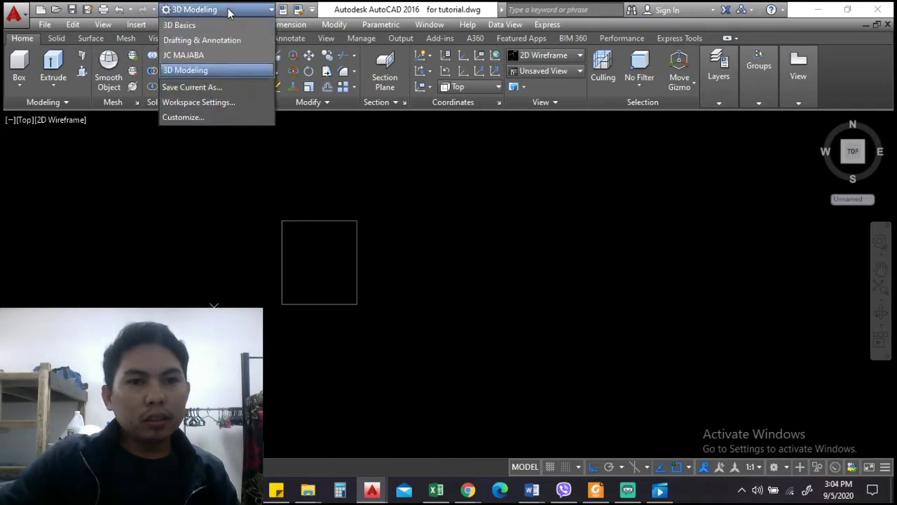
click(207, 40)
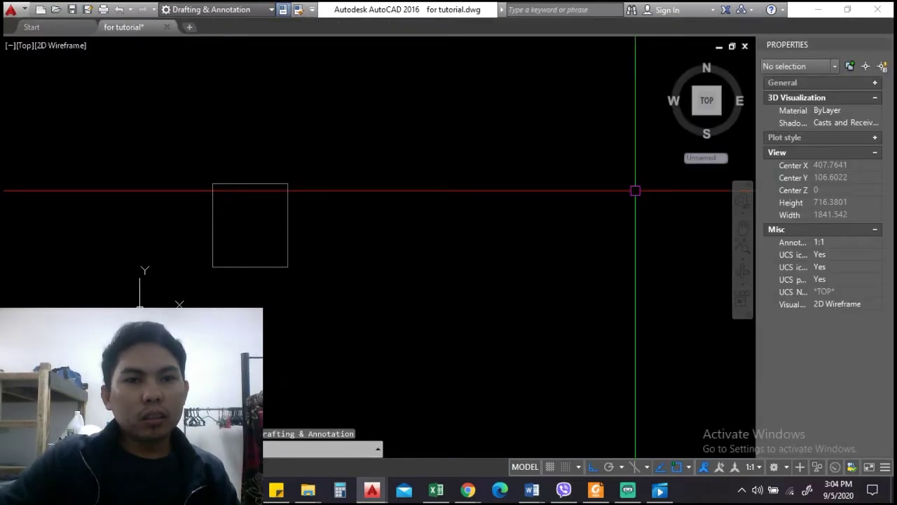
click(216, 9)
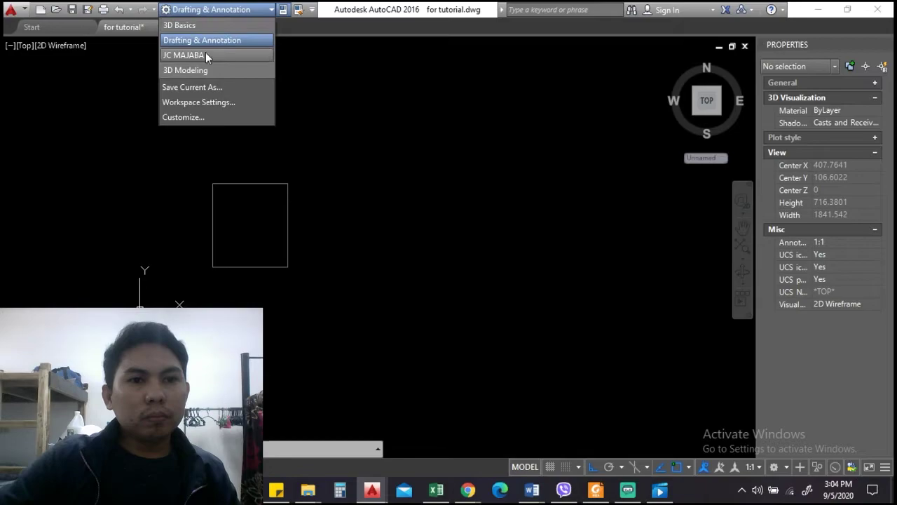
click(204, 55)
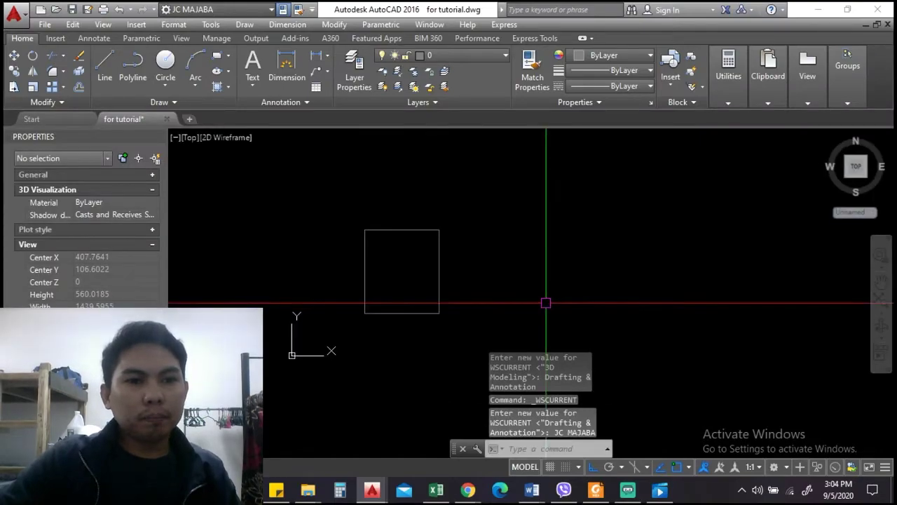
key(Escape)
key(Escape)
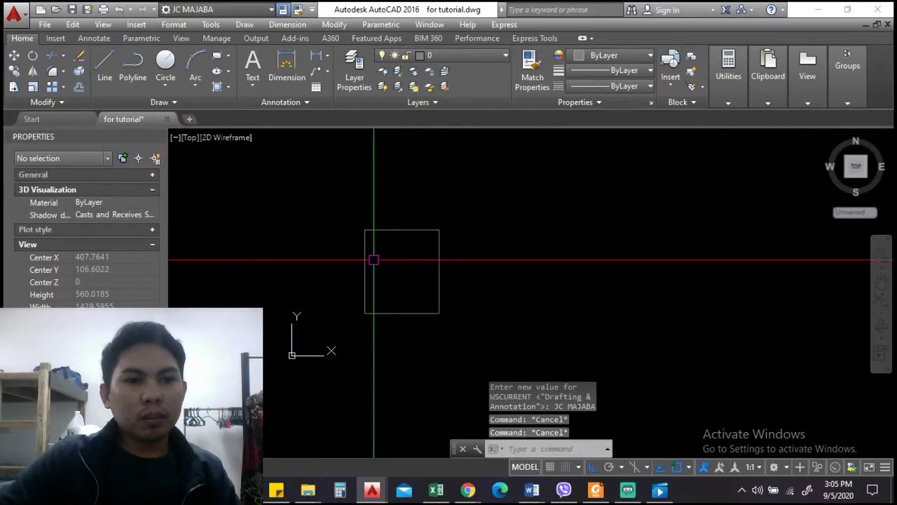
middle_drag(374, 260, 399, 267)
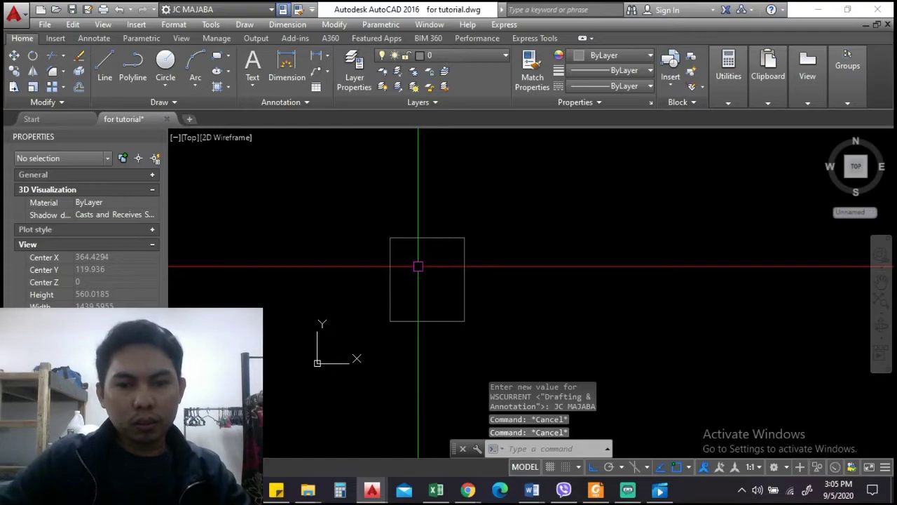
scroll(418, 270, up, 1)
scroll(413, 291, down, 2)
scroll(403, 296, up, 1)
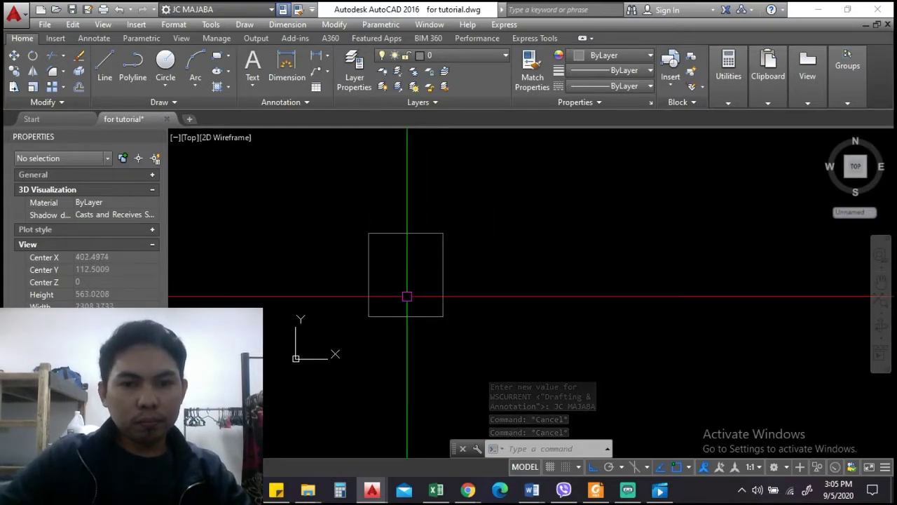
middle_drag(406, 297, 395, 316)
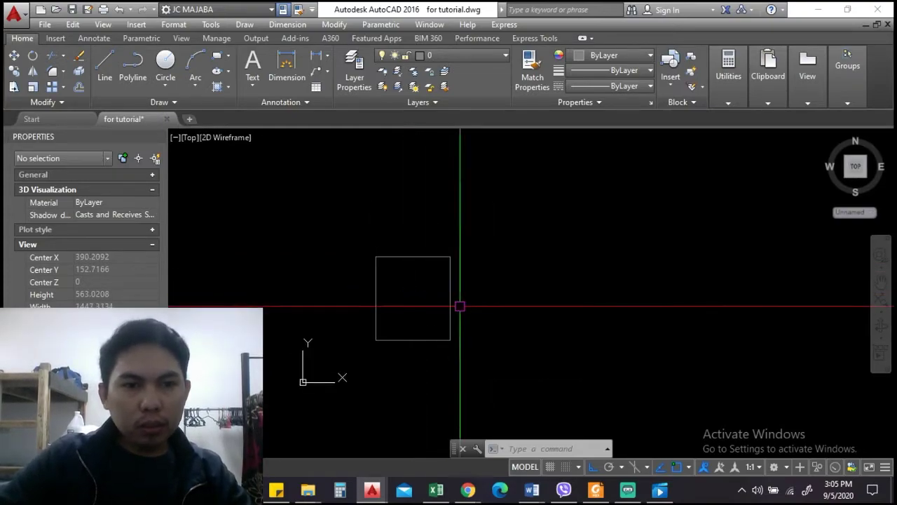
scroll(420, 284, down, 1)
scroll(440, 291, up, 1)
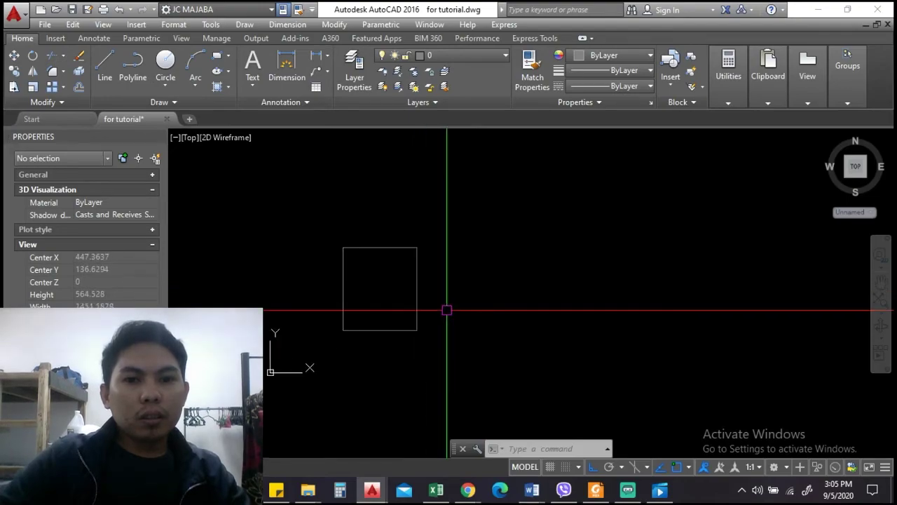
mouse_move(446, 310)
middle_down()
mouse_move(380, 290)
mouse_move(400, 297)
middle_up()
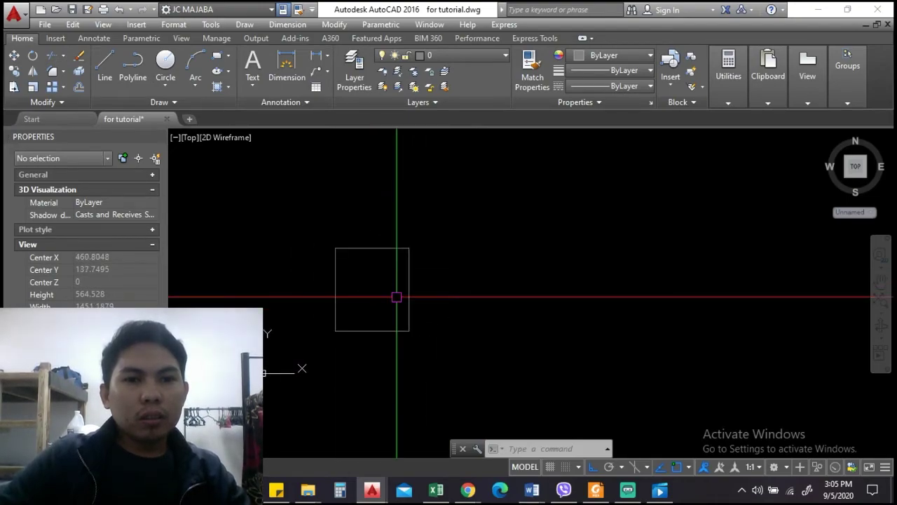
click(245, 11)
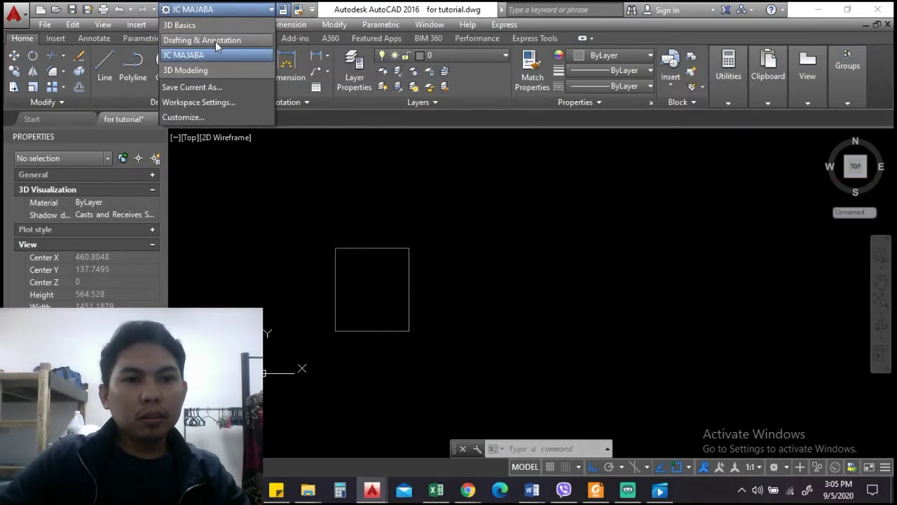
click(428, 203)
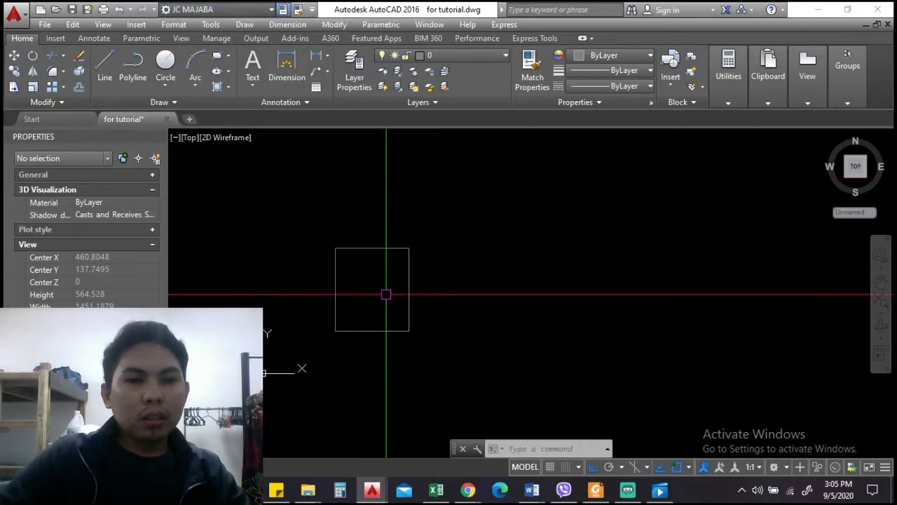
middle_drag(386, 292, 337, 269)
scroll(292, 248, down, 6)
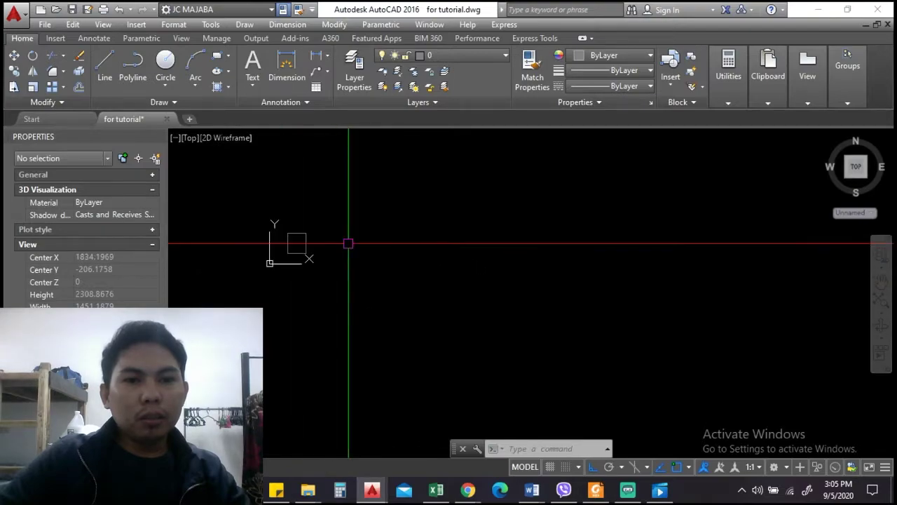
scroll(282, 242, up, 6)
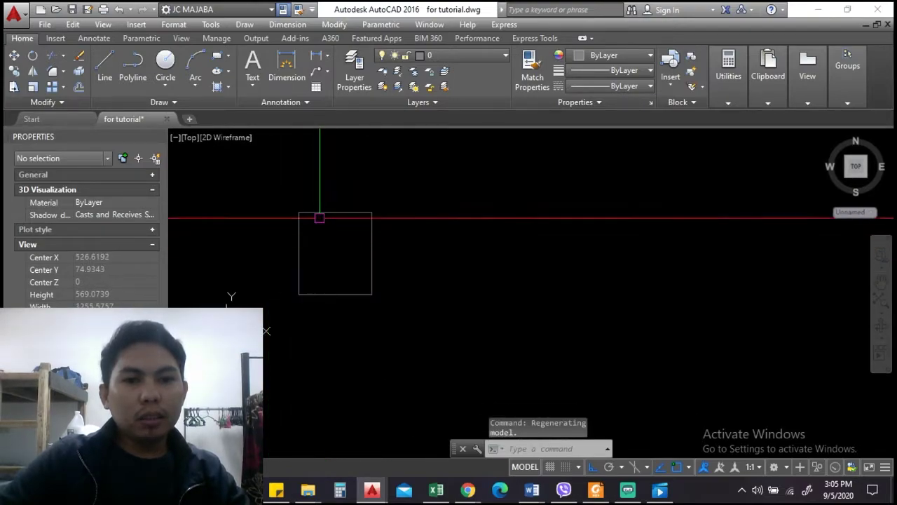
middle_drag(321, 215, 324, 246)
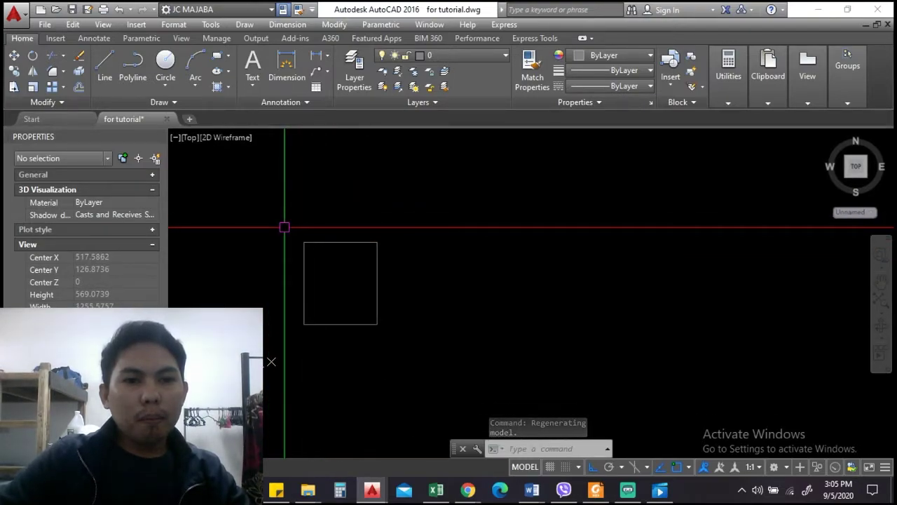
scroll(284, 226, down, 2)
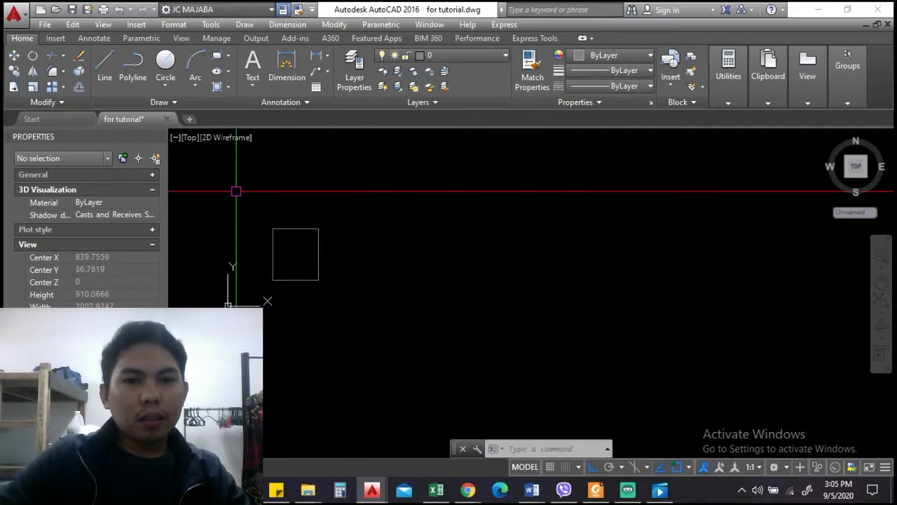
middle_drag(287, 203, 302, 210)
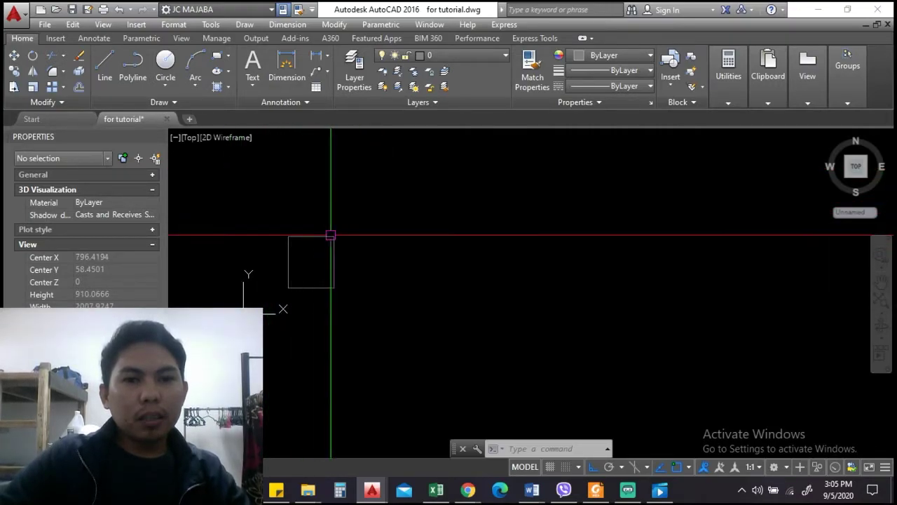
mouse_move(328, 240)
middle_down()
mouse_move(330, 223)
mouse_move(343, 239)
middle_up()
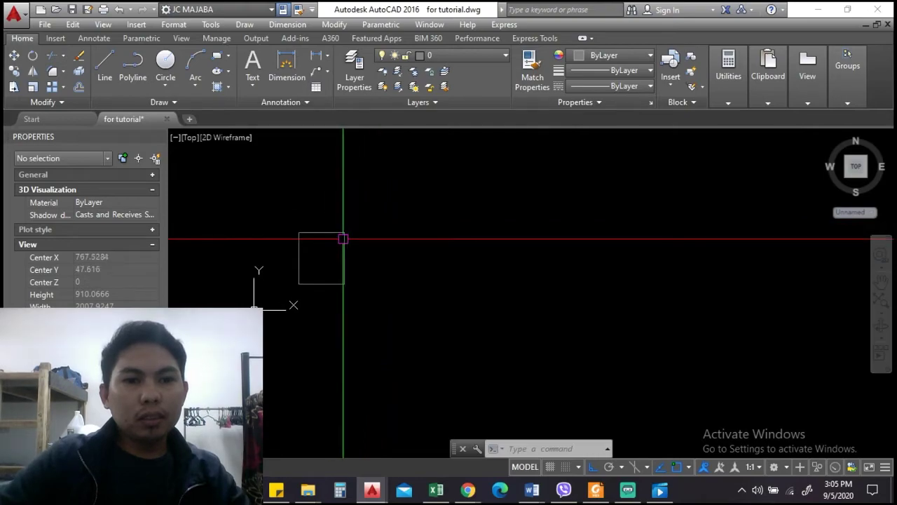
mouse_move(344, 240)
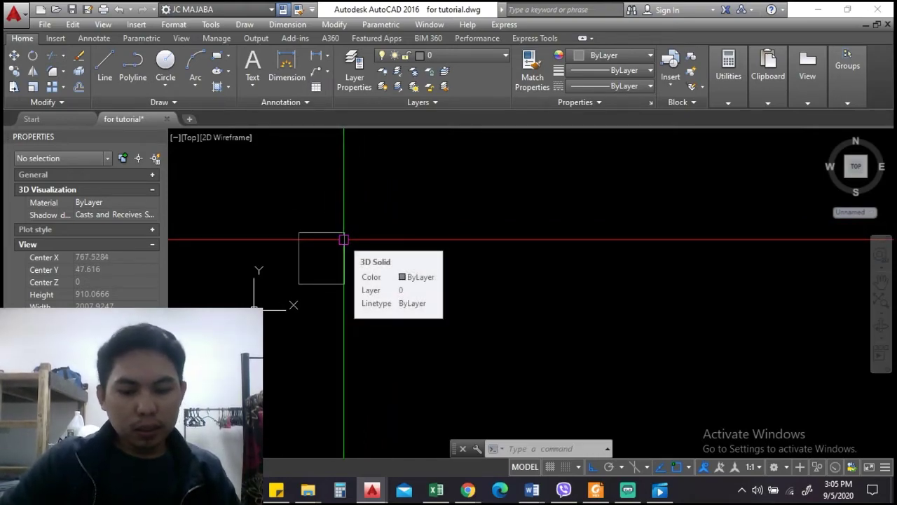
- Set Isometric snap on the Snap and Grid tab of Drafting Settings (OS)
text(o)
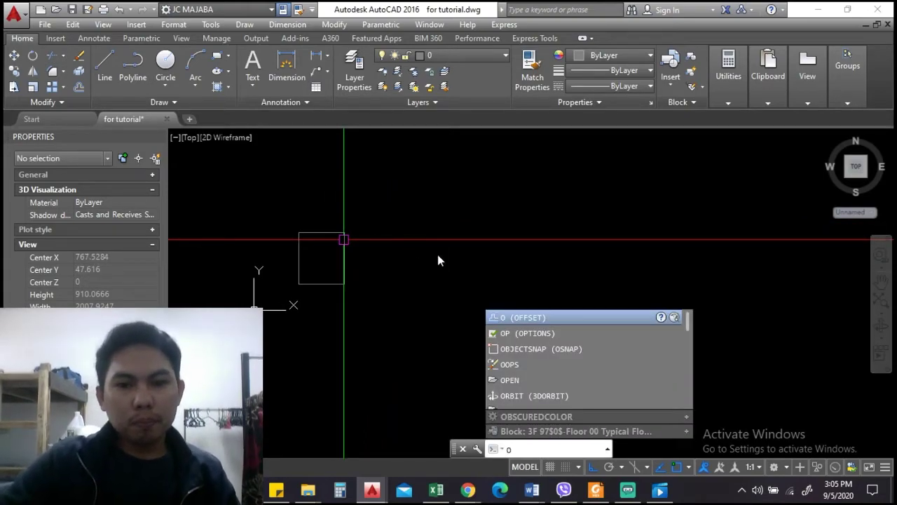
text(s)
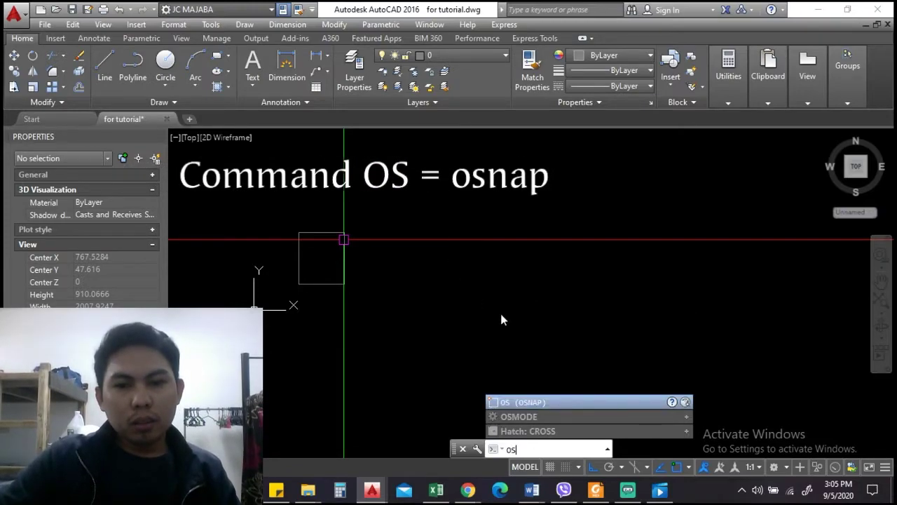
click(534, 401)
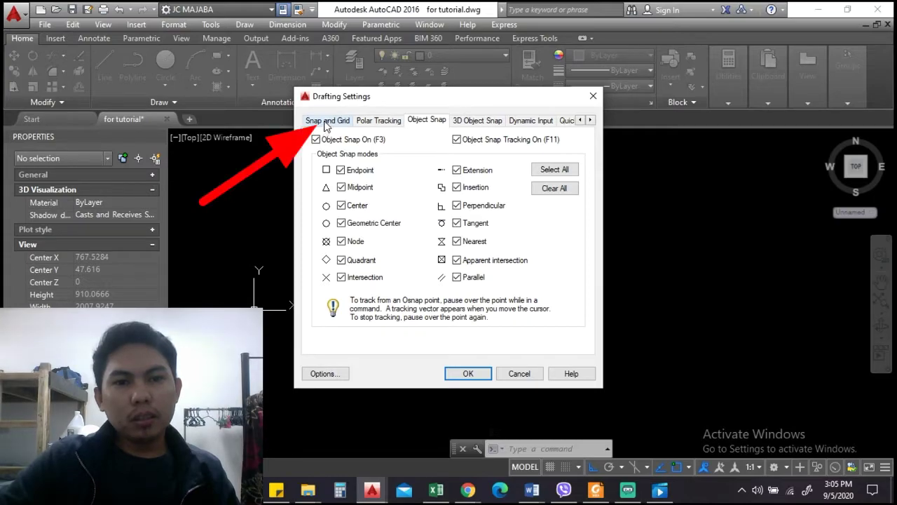
click(327, 121)
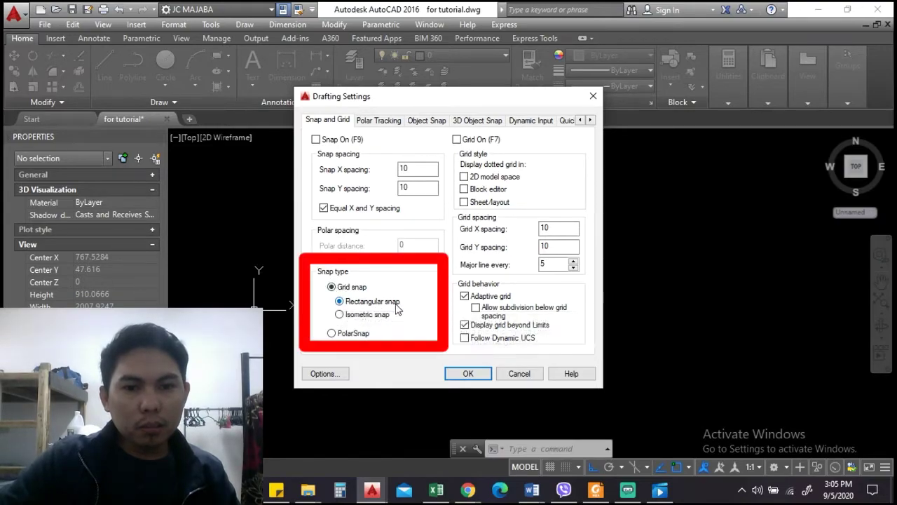
click(340, 315)
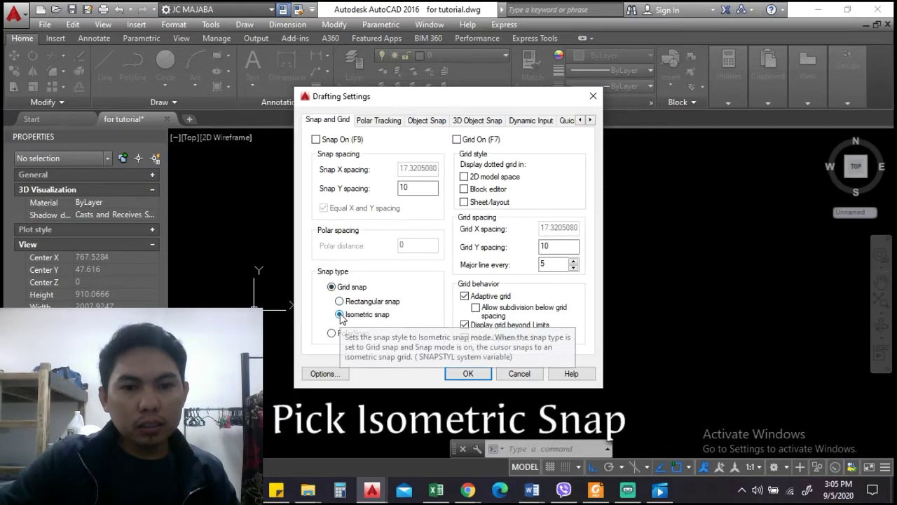
click(468, 375)
- Zoom the view and cycle the crosshair through Left, Top and Right isoplanes with F5
scroll(347, 254, down, 1)
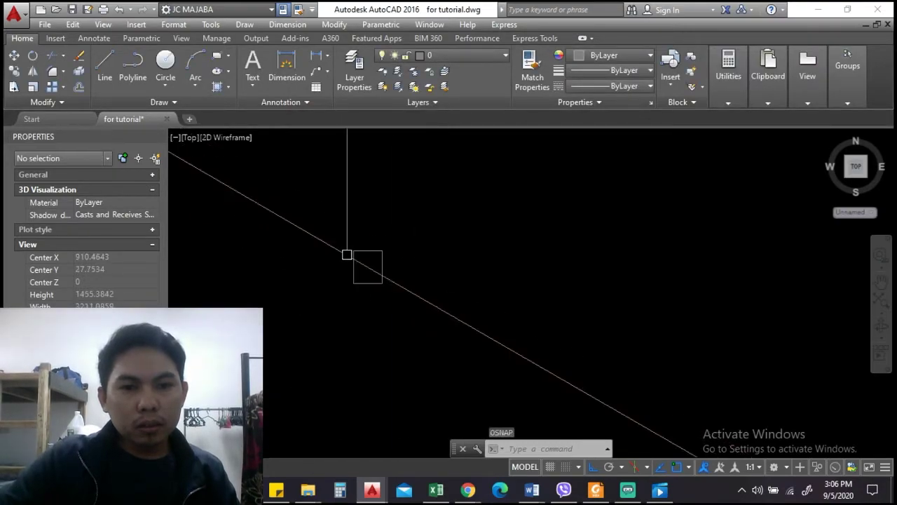
scroll(393, 285, up, 1)
scroll(406, 264, up, 2)
scroll(353, 270, down, 3)
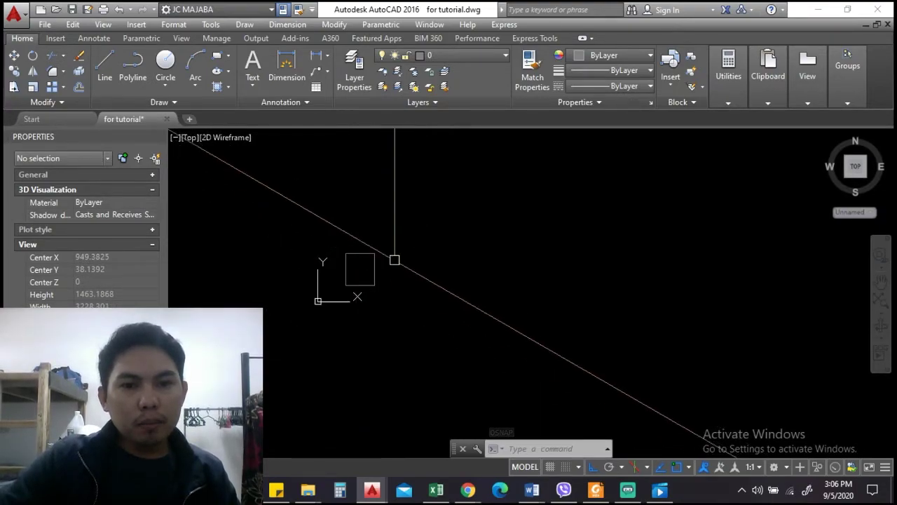
scroll(394, 257, up, 1)
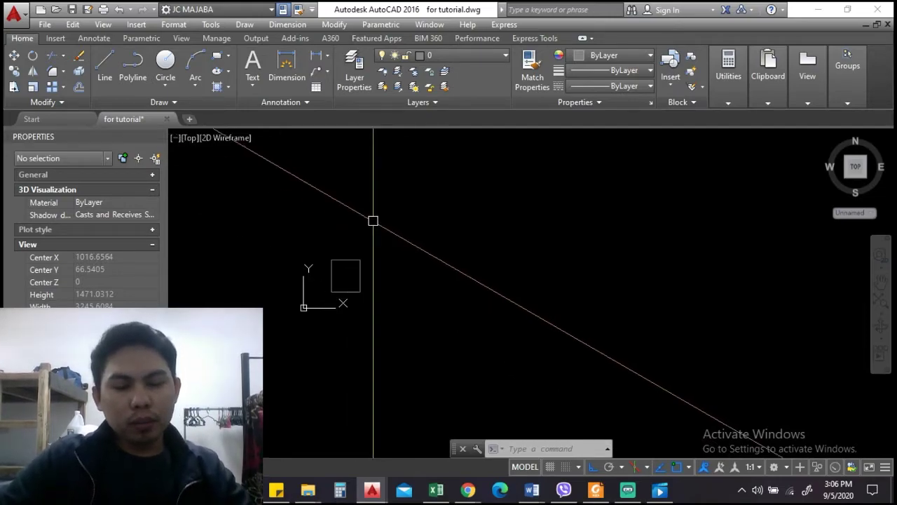
key(F5)
key(F5)
key(F5)
key(F5)
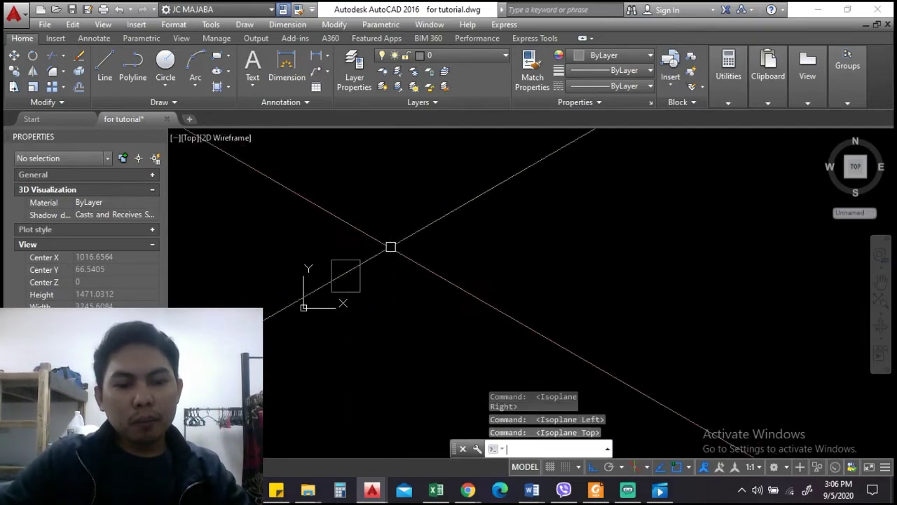
key(F5)
key(F5)
key(F5)
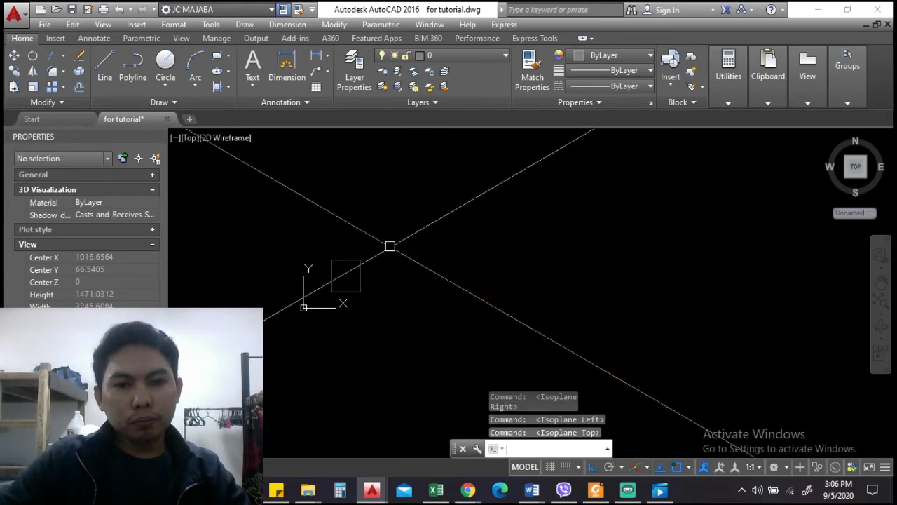
key(F5)
key(F5)
key(F5)
key(F5)
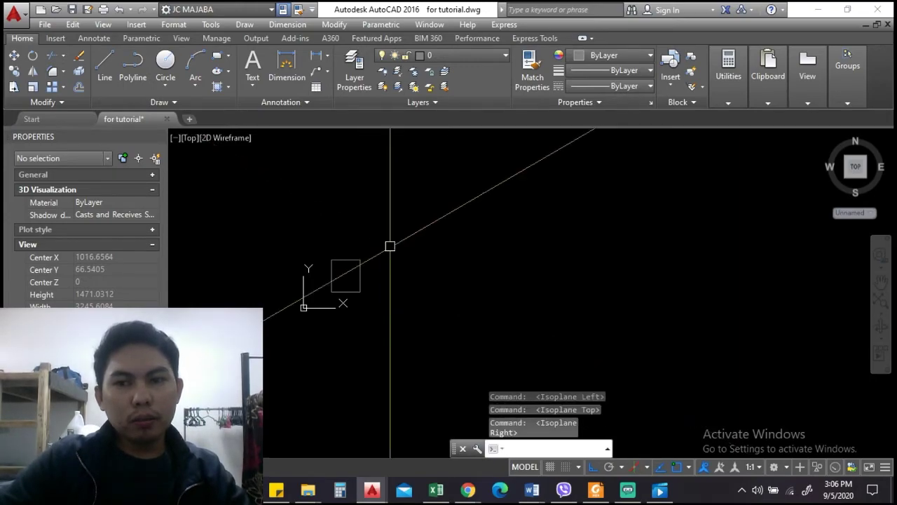
key(F5)
key(F5)
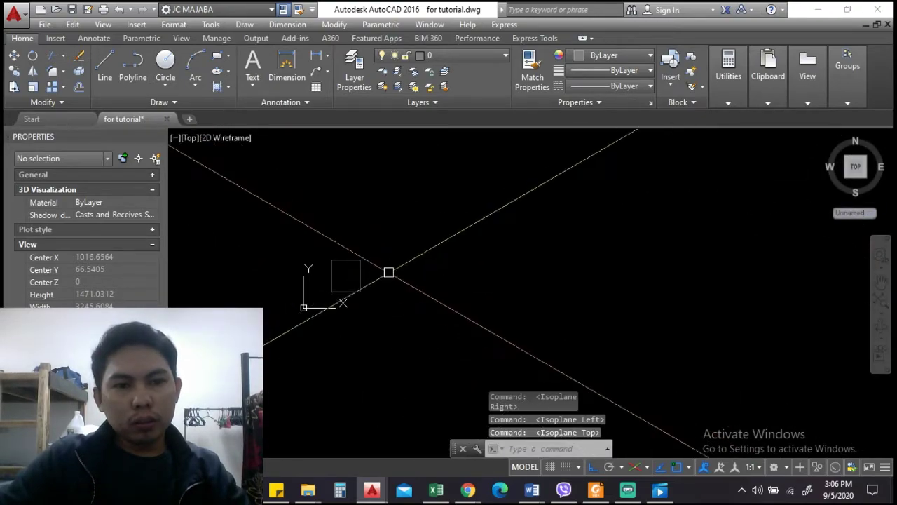
- Keep cycling the isoplanes with F5 through Top, Right and Left several more times
scroll(389, 272, down, 2)
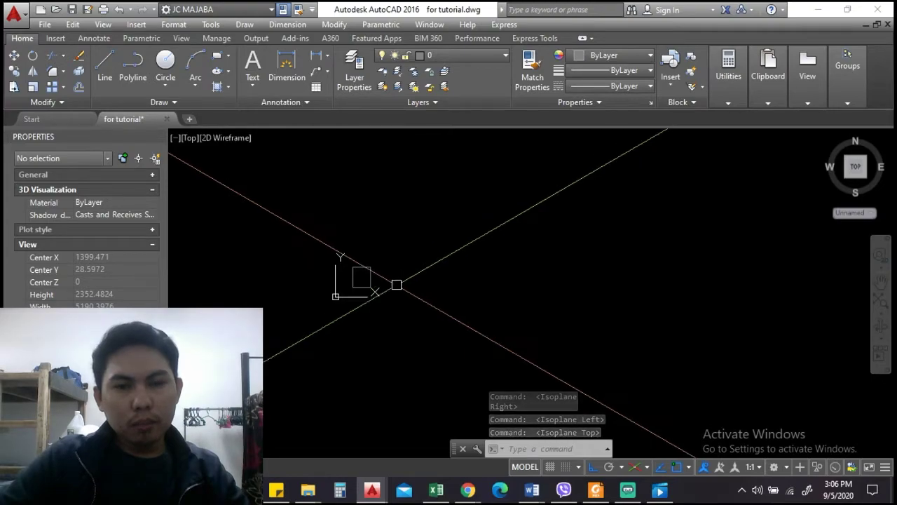
key(F5)
key(F5)
key(F5)
key(F5)
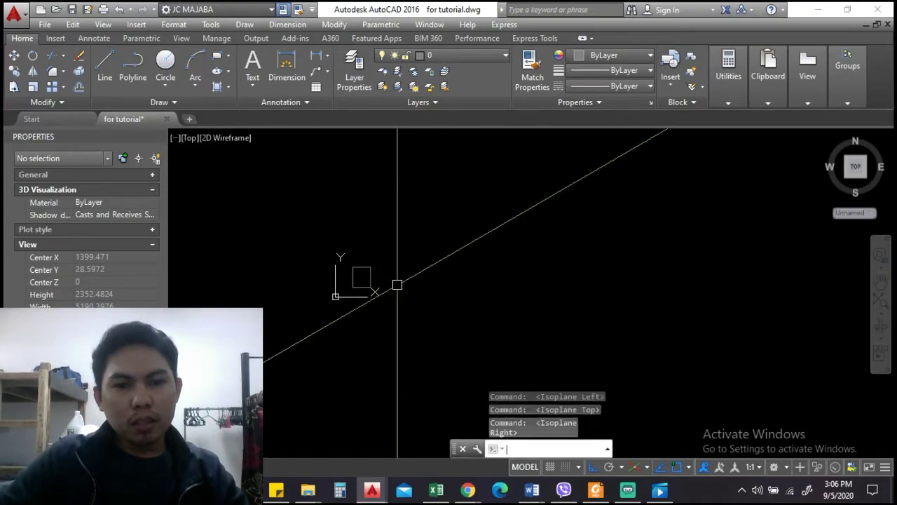
key(F5)
key(F5)
scroll(396, 281, up, 4)
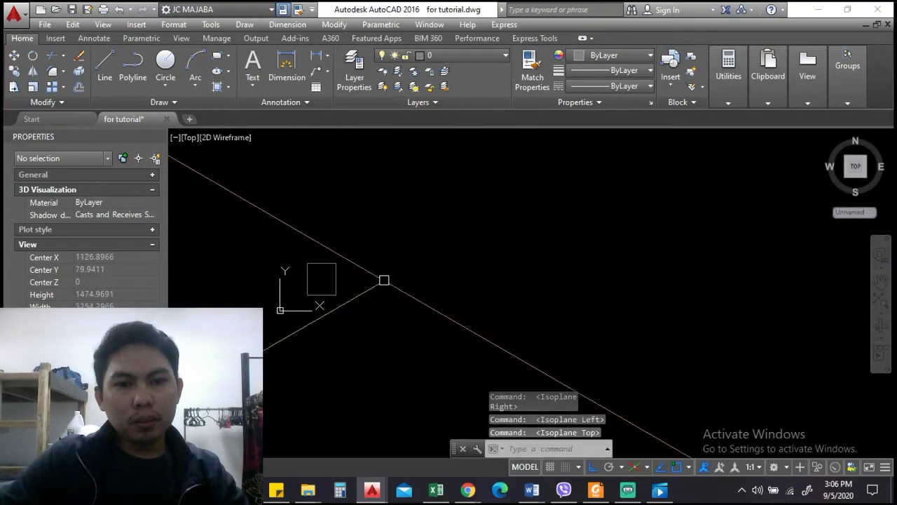
scroll(427, 254, up, 2)
key(F5)
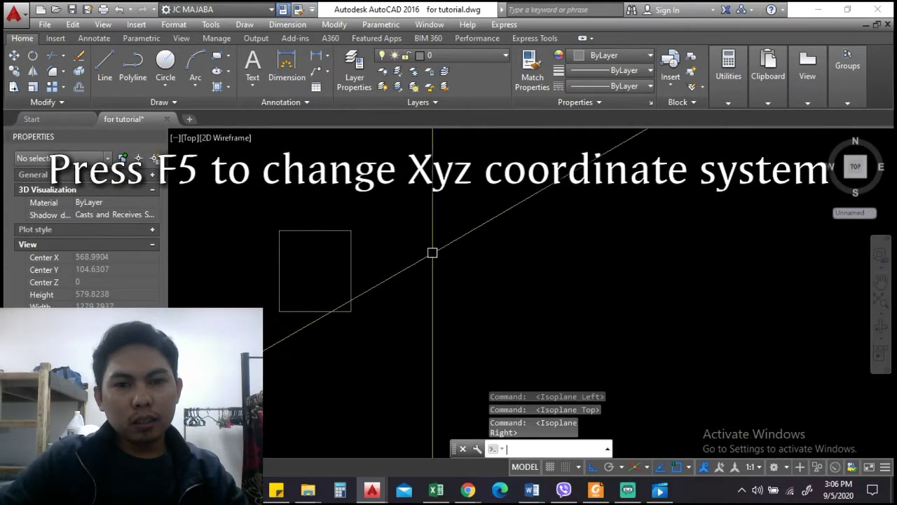
key(F5)
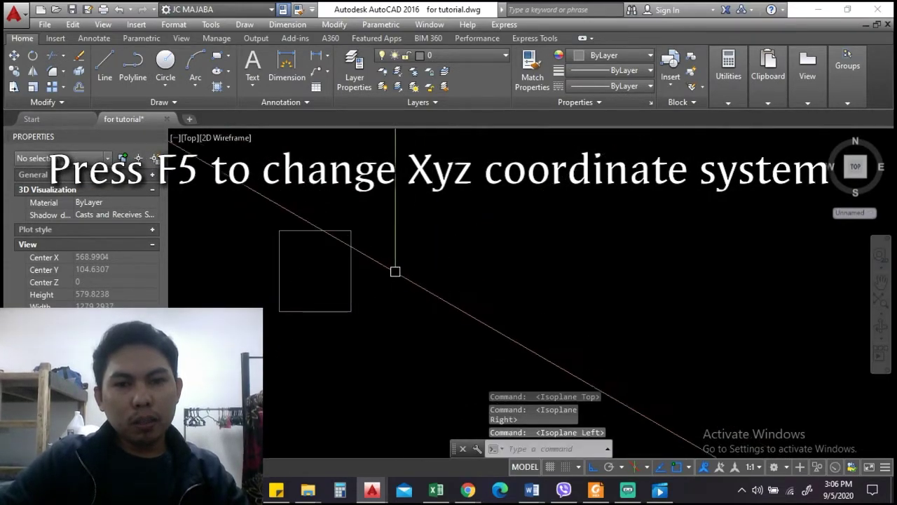
key(F5)
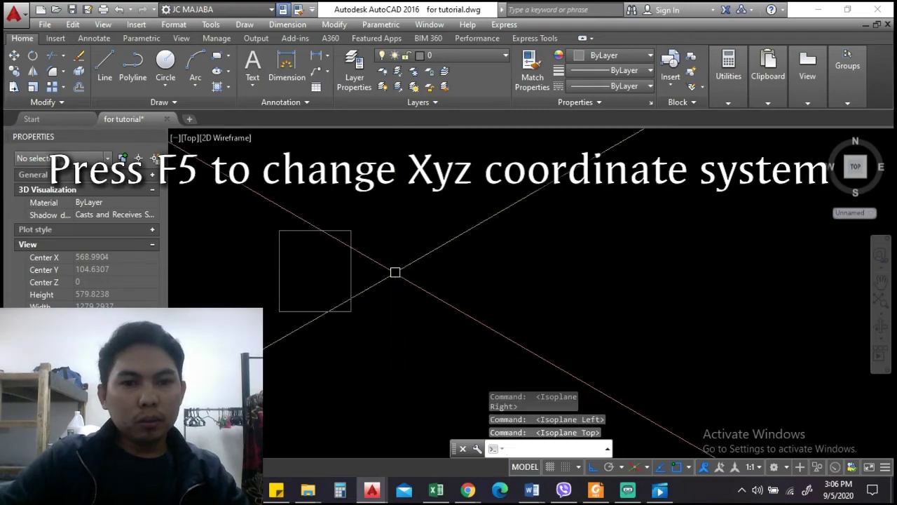
key(F5)
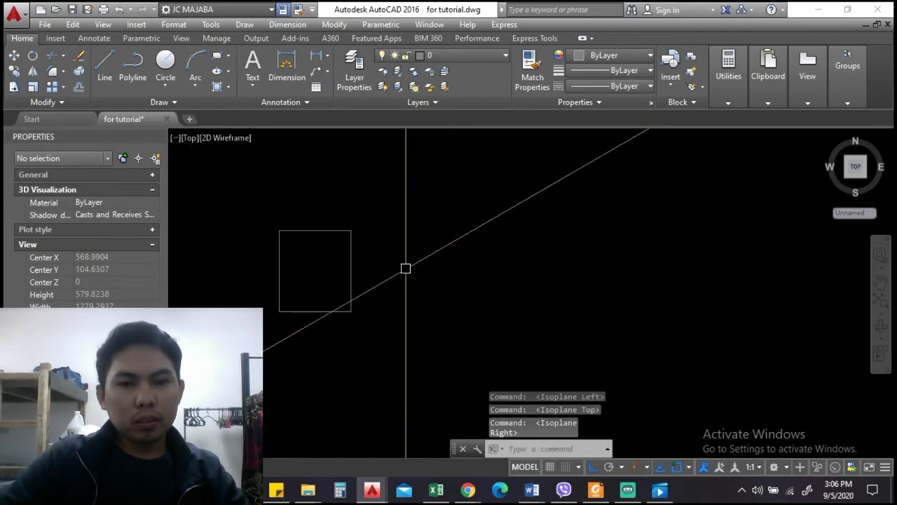
key(F5)
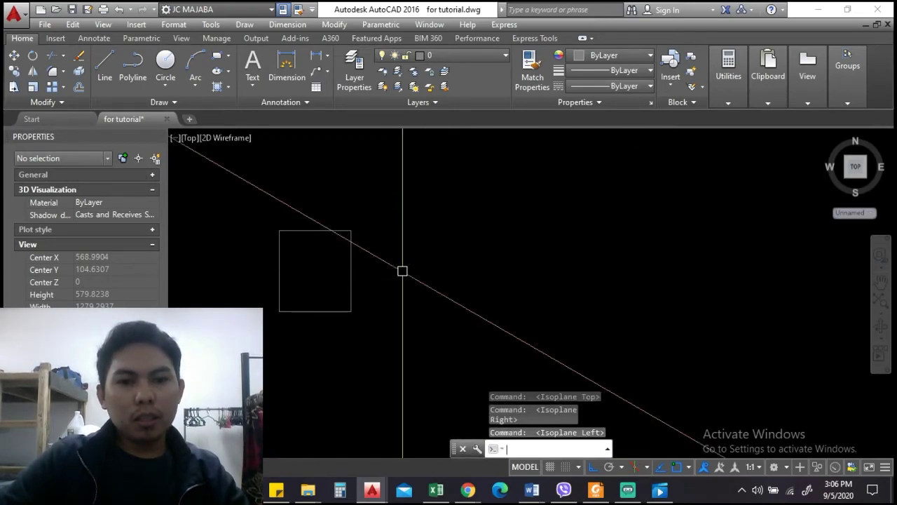
key(F5)
key(F5)
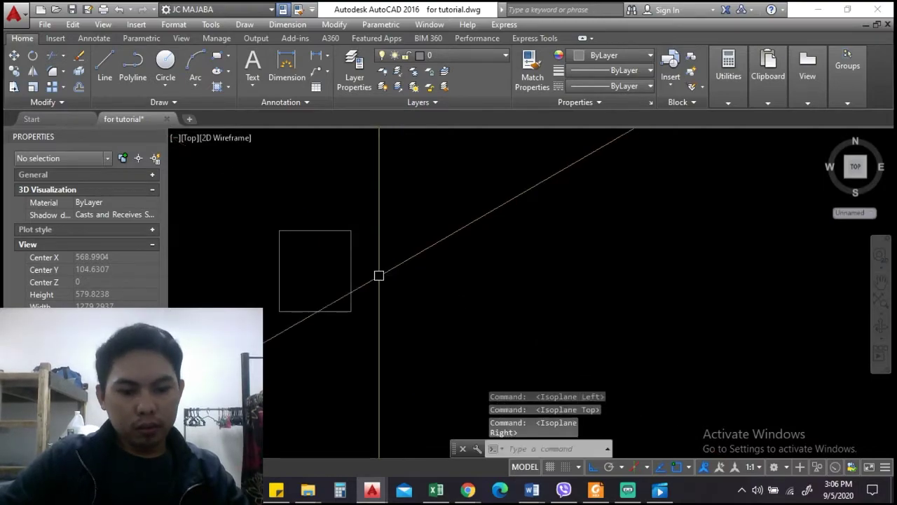
key(F5)
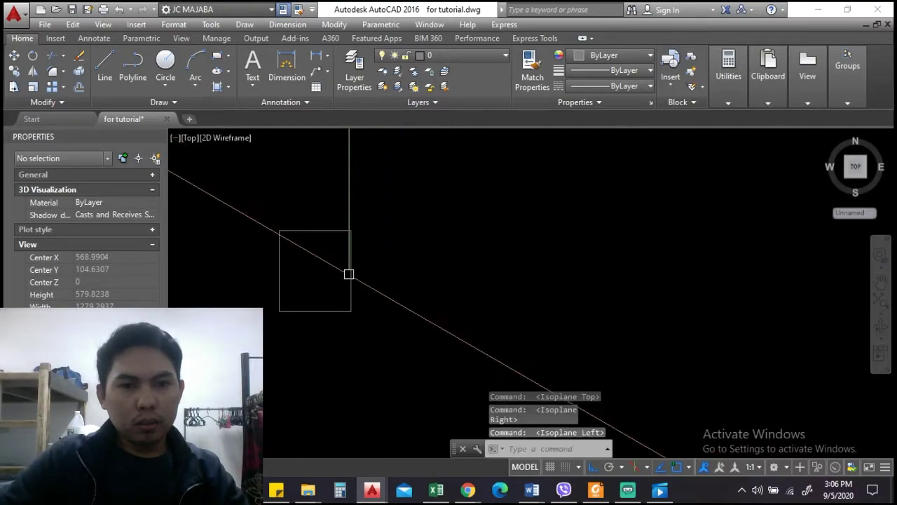
key(F5)
- Pan the drawing so the box sits toward the left of the view
mouse_move(382, 264)
middle_down()
mouse_move(351, 268)
mouse_move(344, 245)
middle_up()
middle_drag(448, 249, 399, 237)
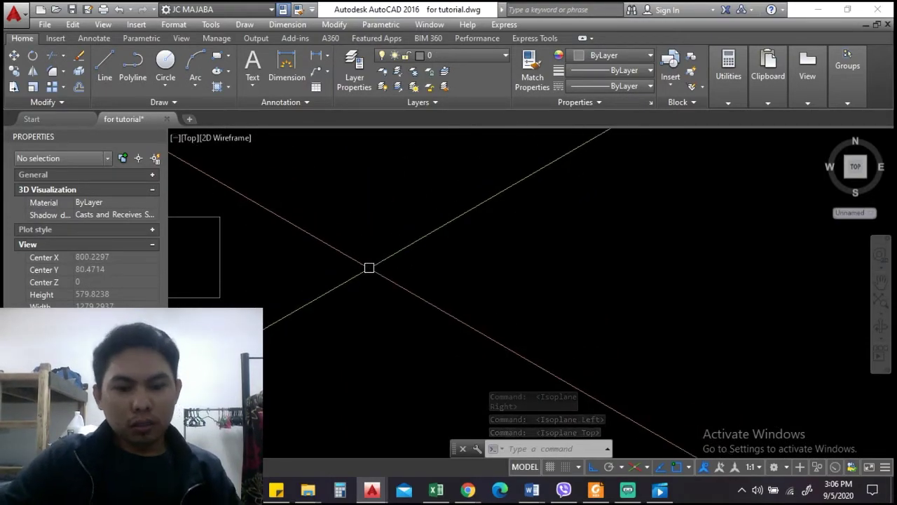
mouse_move(357, 262)
middle_down()
mouse_move(379, 276)
mouse_move(344, 269)
middle_up()
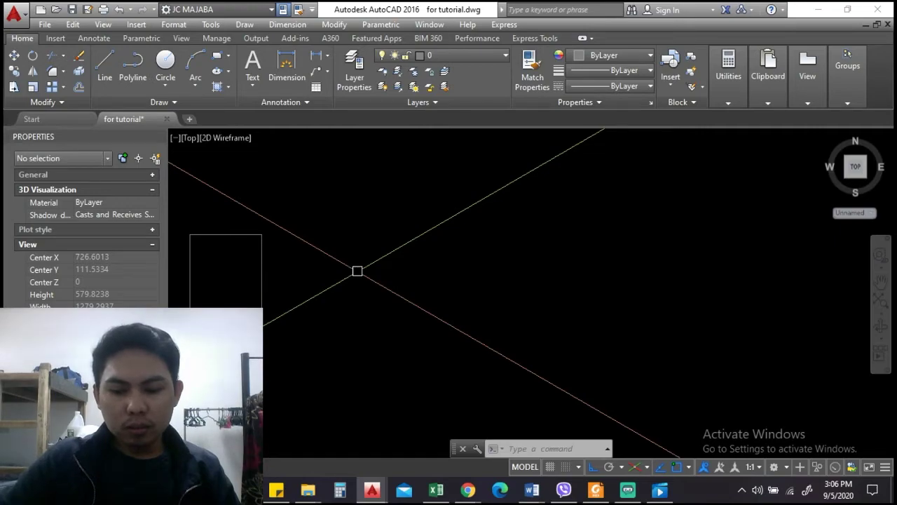
- Start a polyline with PL and place the diamond's first two corners beside the box
text(pl)
key(Return)
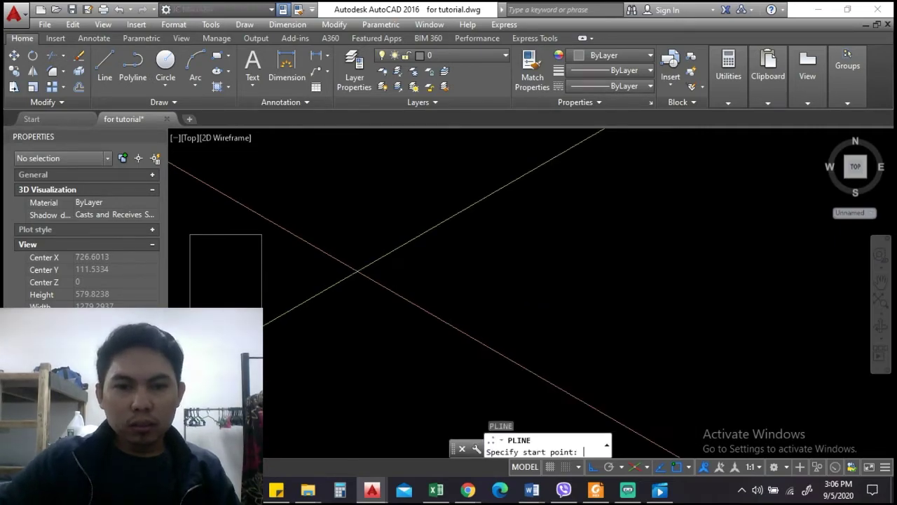
scroll(343, 245, up, 2)
scroll(344, 246, down, 3)
scroll(343, 245, down, 1)
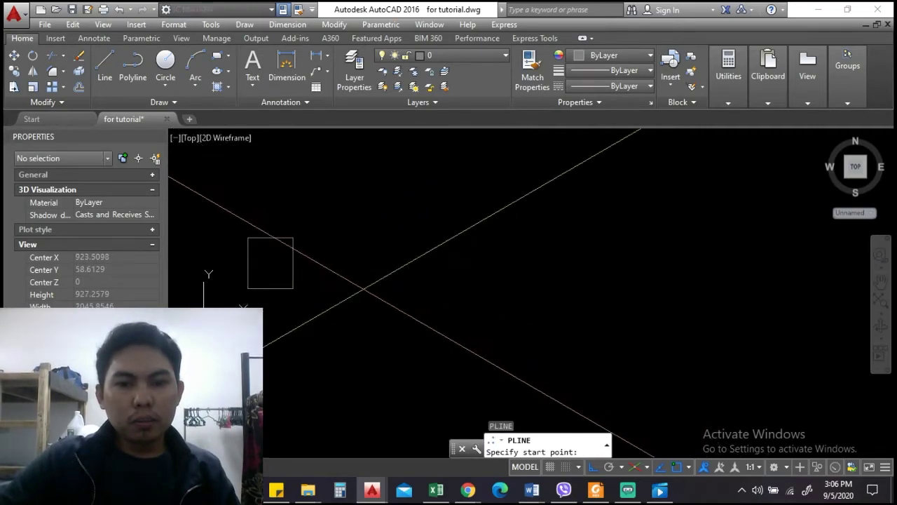
scroll(379, 241, up, 1)
scroll(379, 241, up, 1)
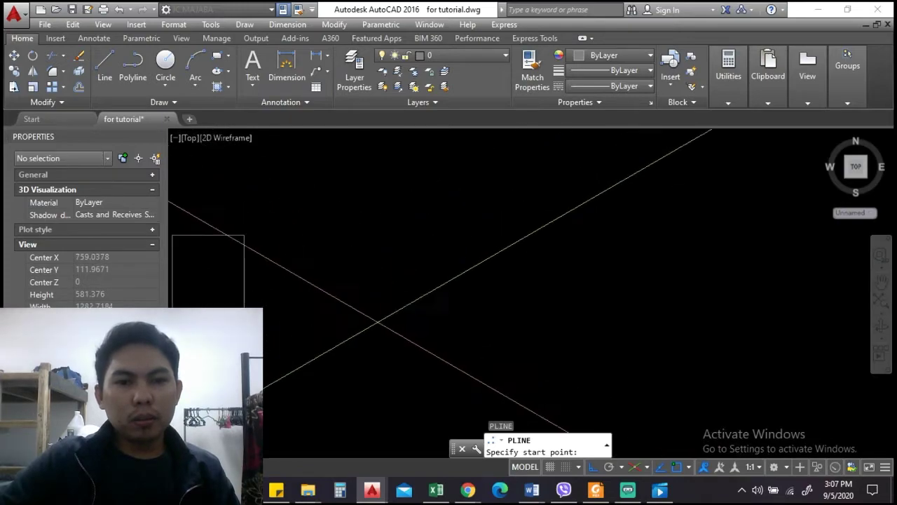
scroll(348, 238, up, 2)
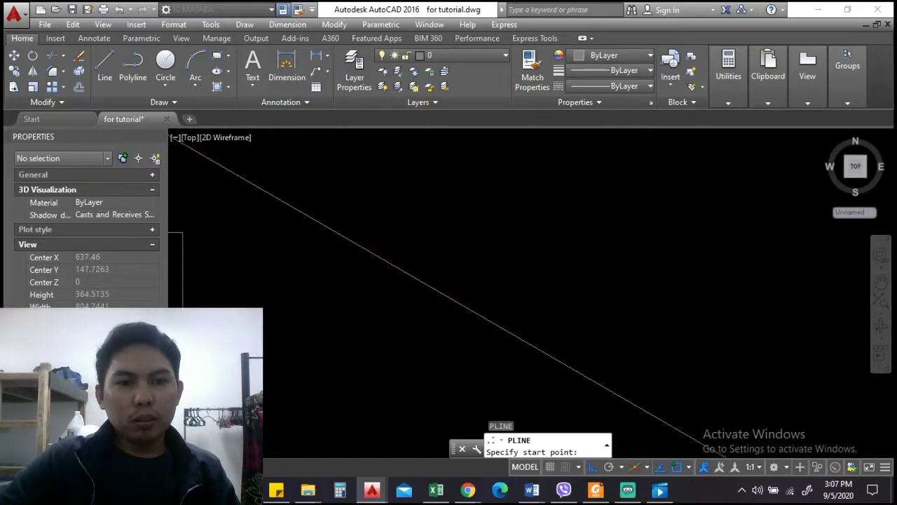
click(320, 306)
scroll(406, 242, down, 2)
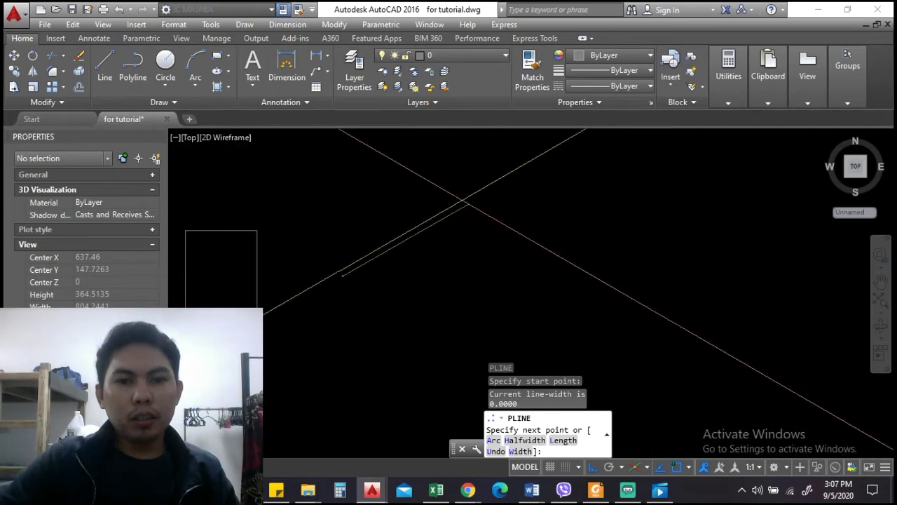
click(480, 197)
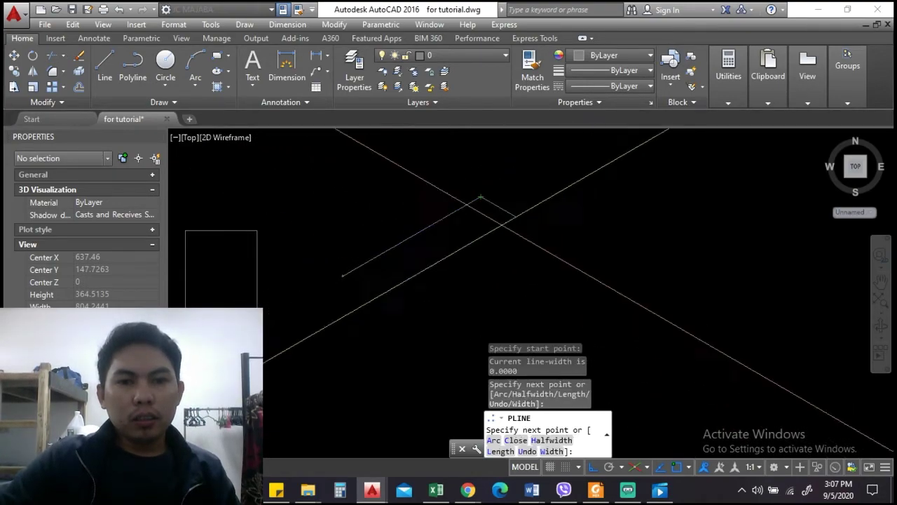
- Place the diamond's remaining corner, return to the start point, and end the polyline
middle_drag(572, 287, 557, 269)
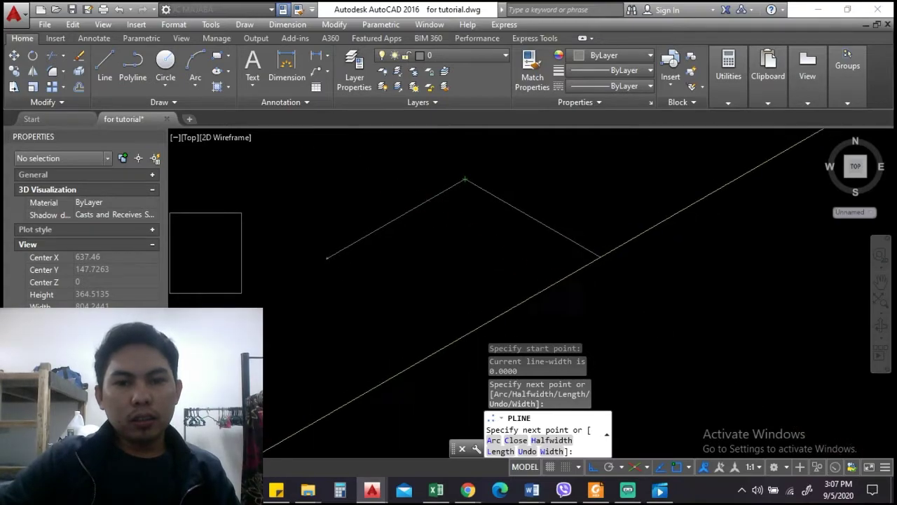
click(571, 276)
scroll(488, 282, down, 2)
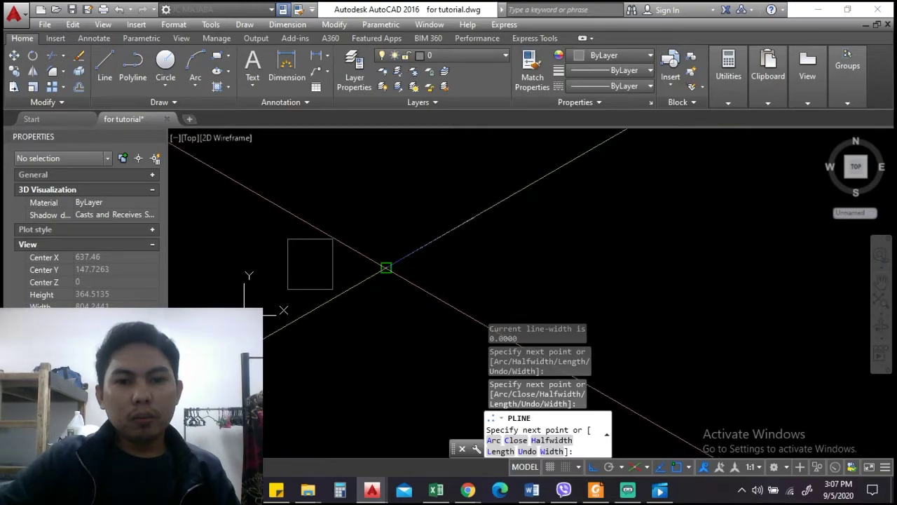
click(421, 286)
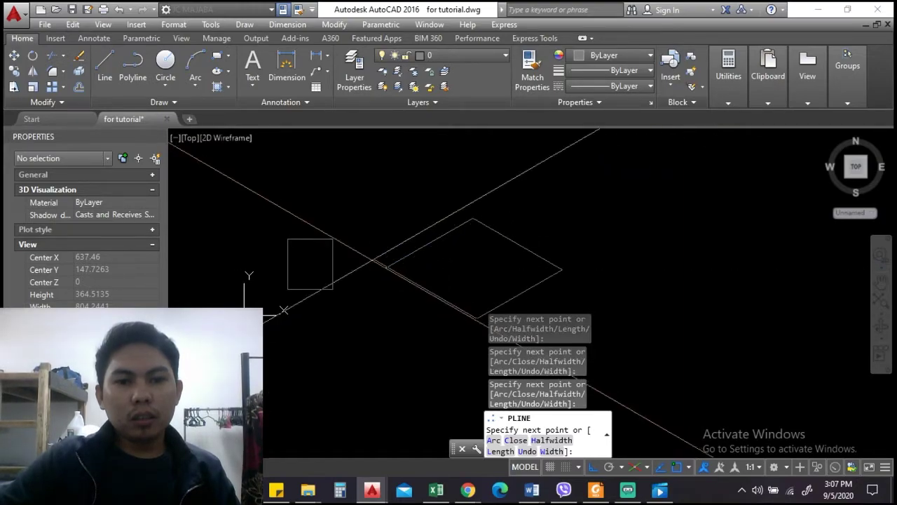
key(Escape)
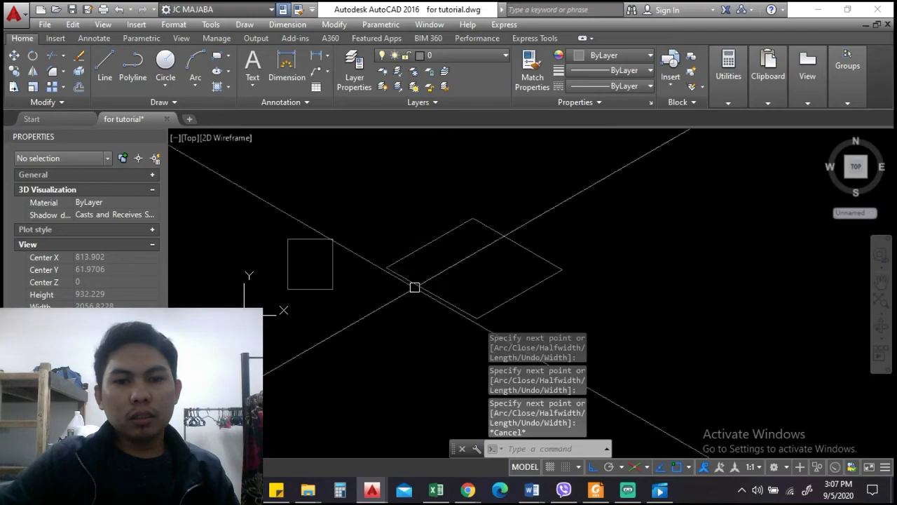
- Recentre the diamond in view and begin a new polyline
middle_drag(413, 286, 345, 304)
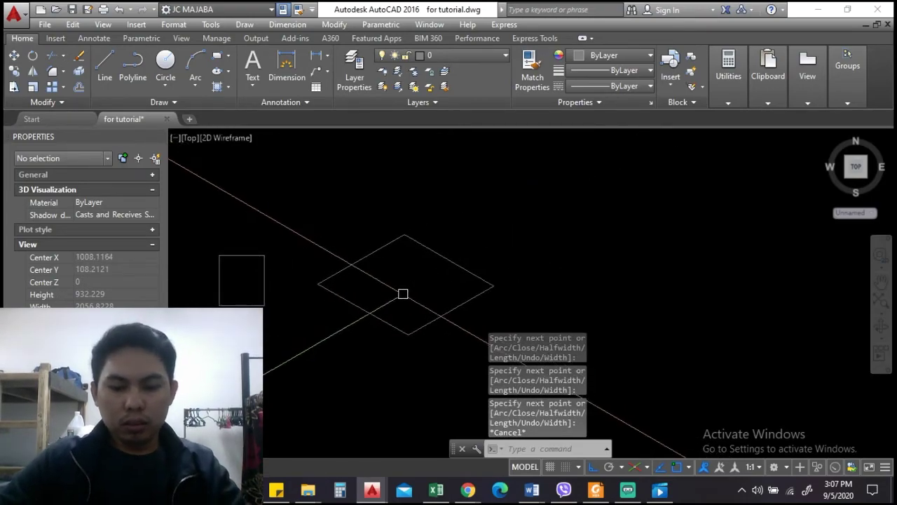
text(pl)
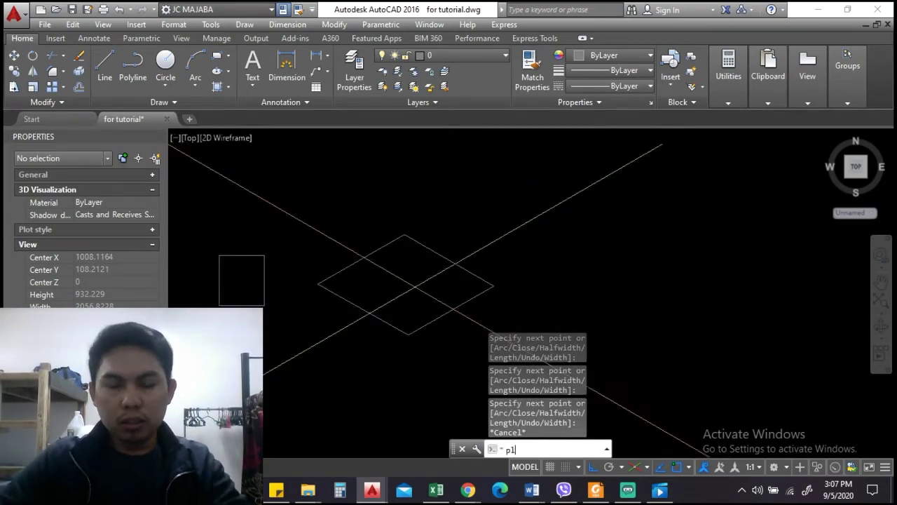
key(Return)
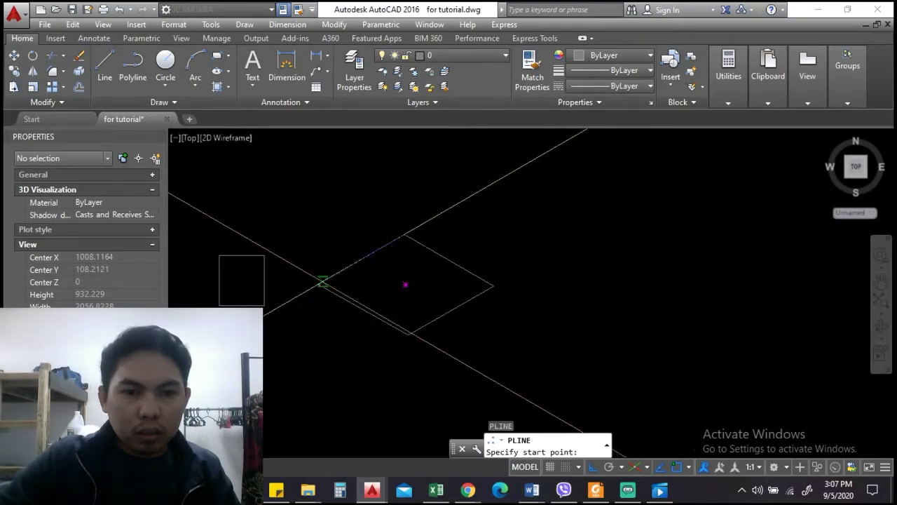
- Start the polyline at the diamond's left corner and draw a vertical edge on the right isoplane
scroll(318, 283, up, 3)
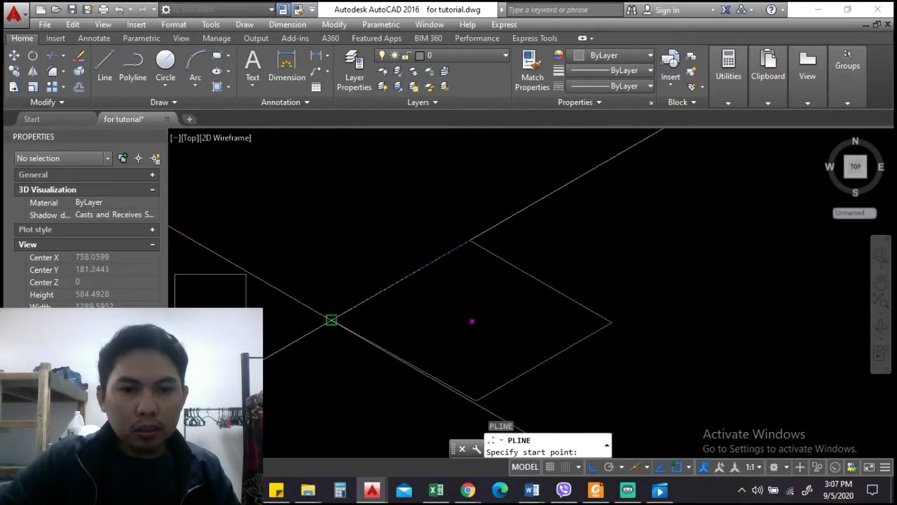
click(331, 319)
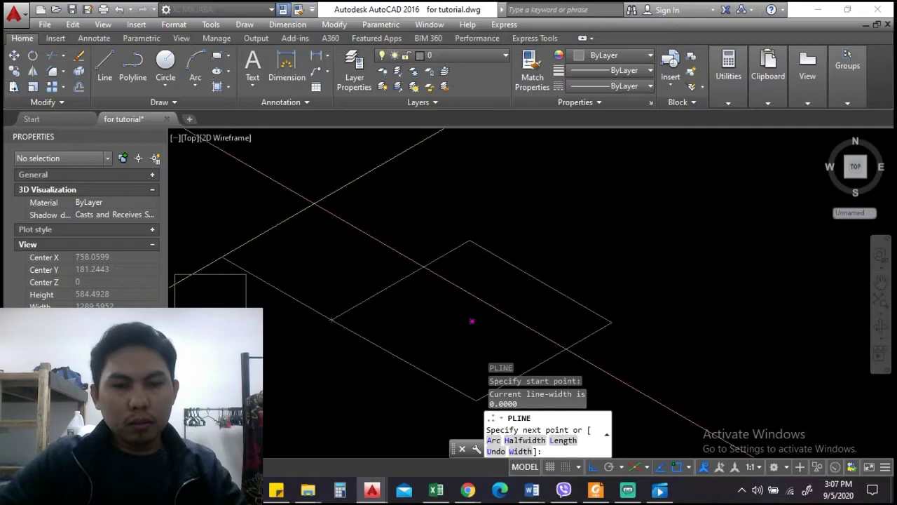
key(F5)
scroll(311, 293, down, 5)
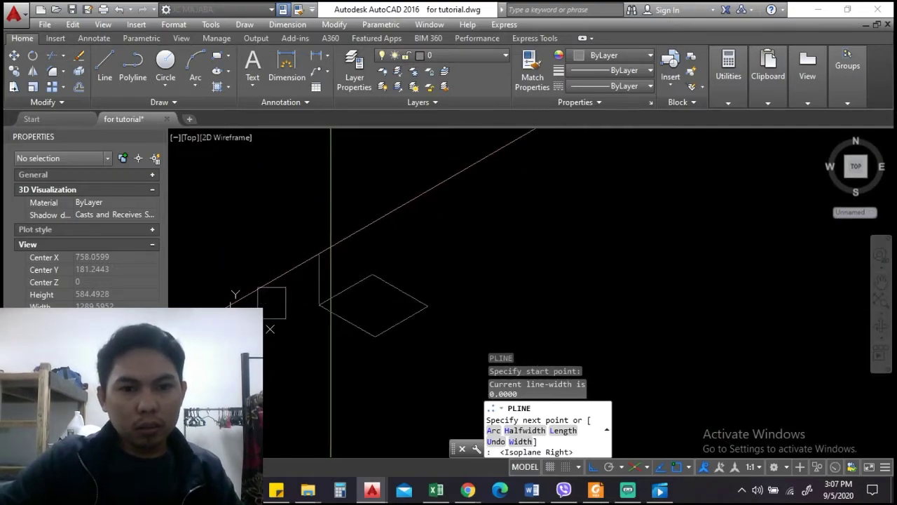
scroll(331, 246, up, 2)
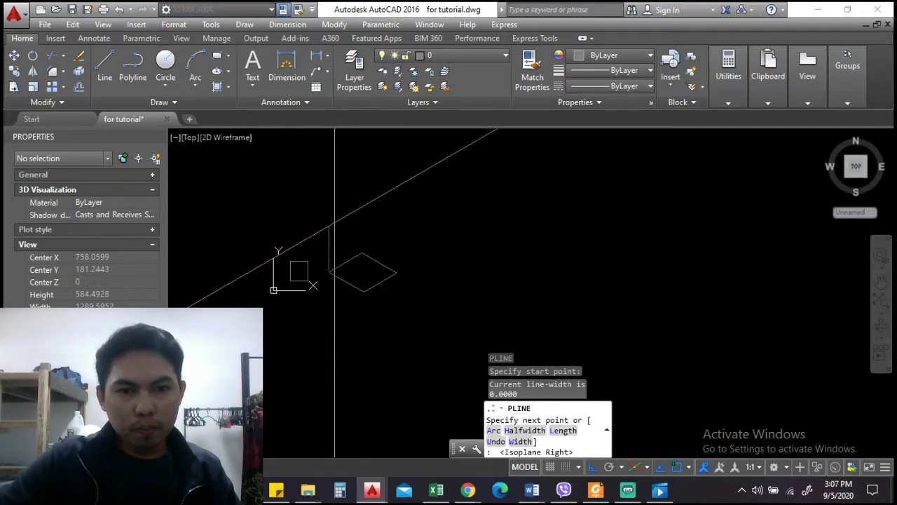
scroll(335, 223, up, 2)
middle_drag(336, 222, 348, 231)
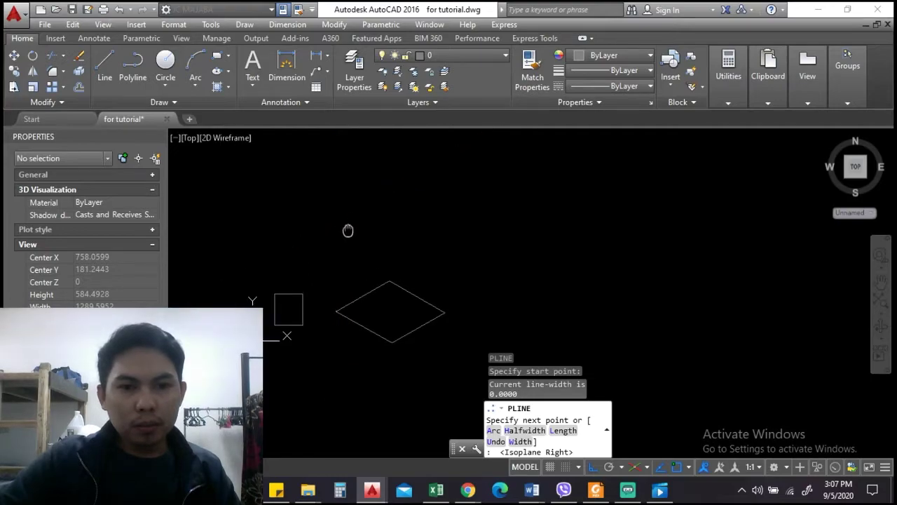
click(338, 231)
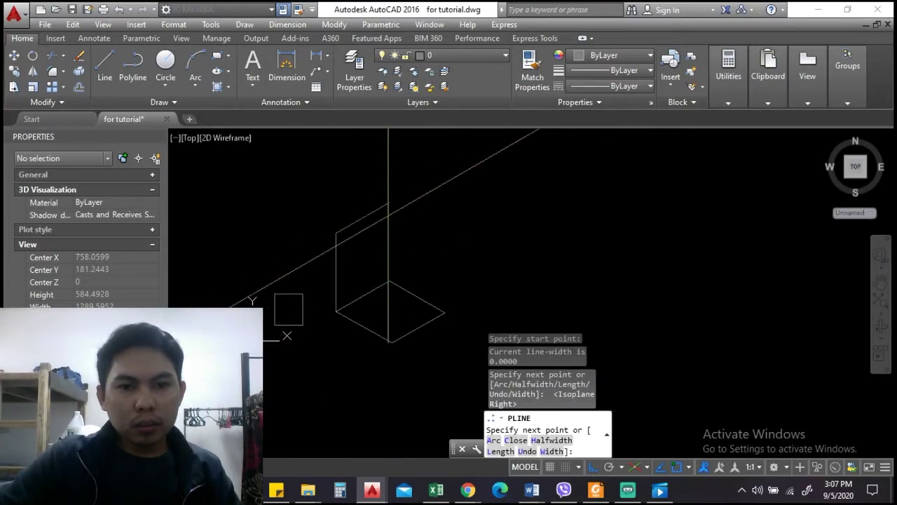
click(389, 205)
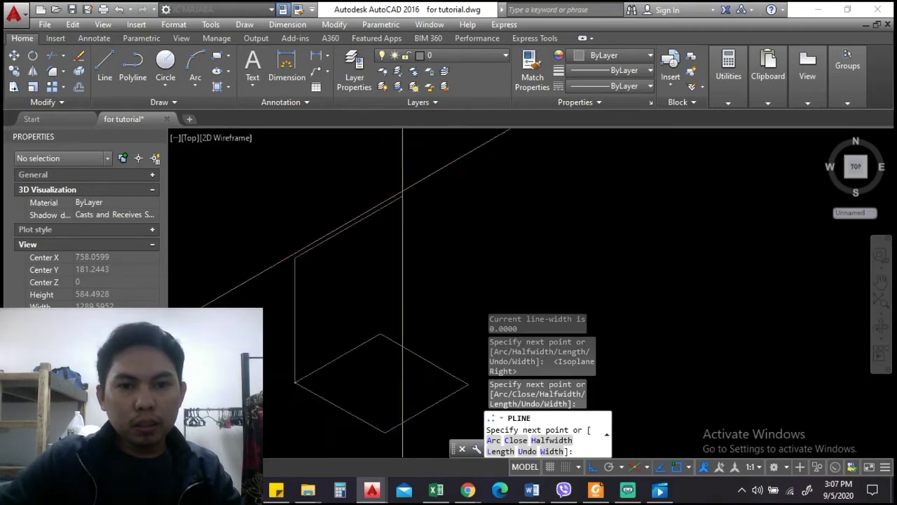
- Continue the polyline along the upper-right edge and another vertical edge on the left isoplane
middle_drag(401, 200, 400, 205)
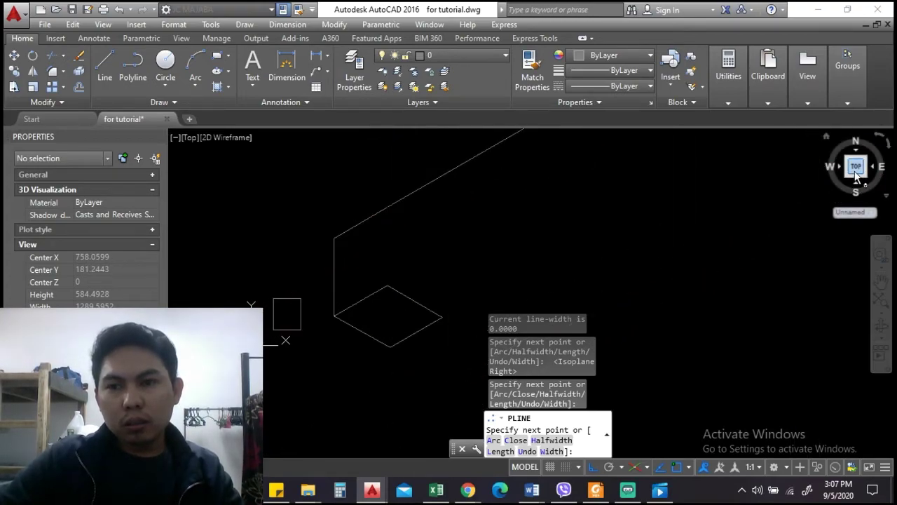
click(388, 208)
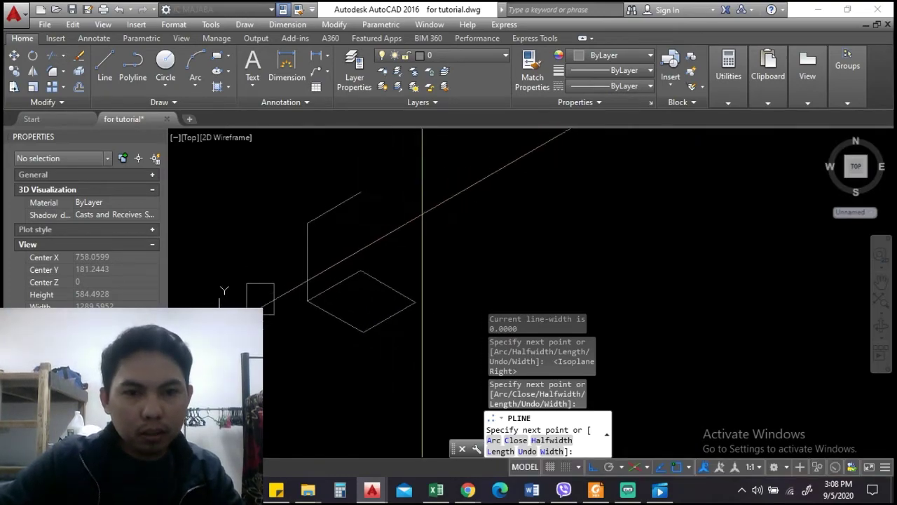
middle_drag(424, 232, 396, 216)
key(F5)
click(404, 217)
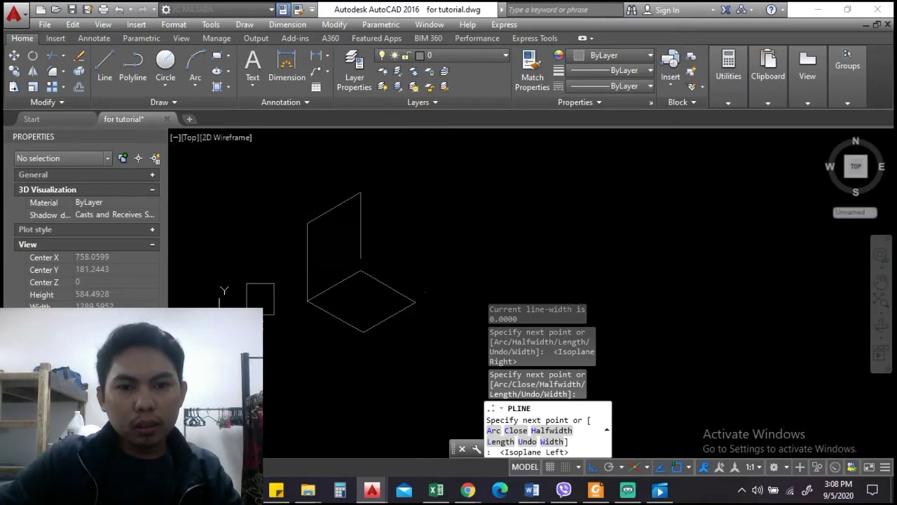
click(415, 302)
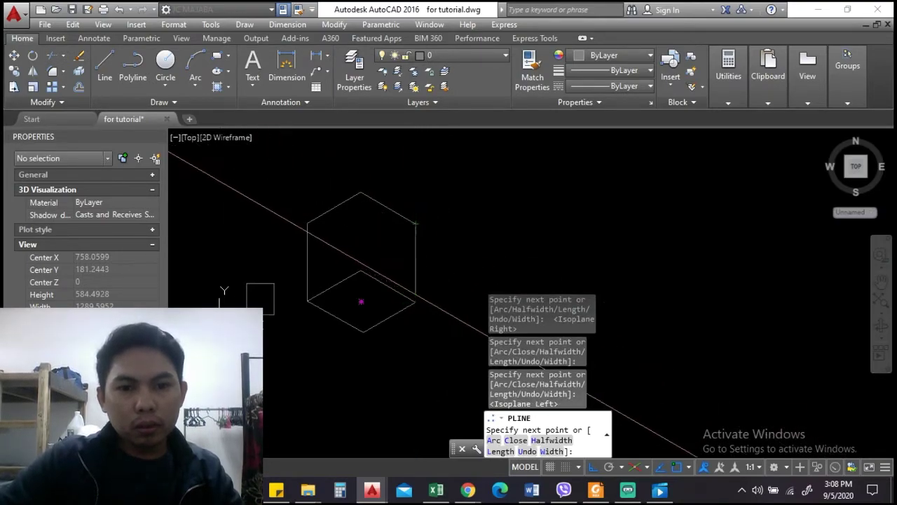
- Close the top face on the top isoplane at its left corner and end the polyline
key(F5)
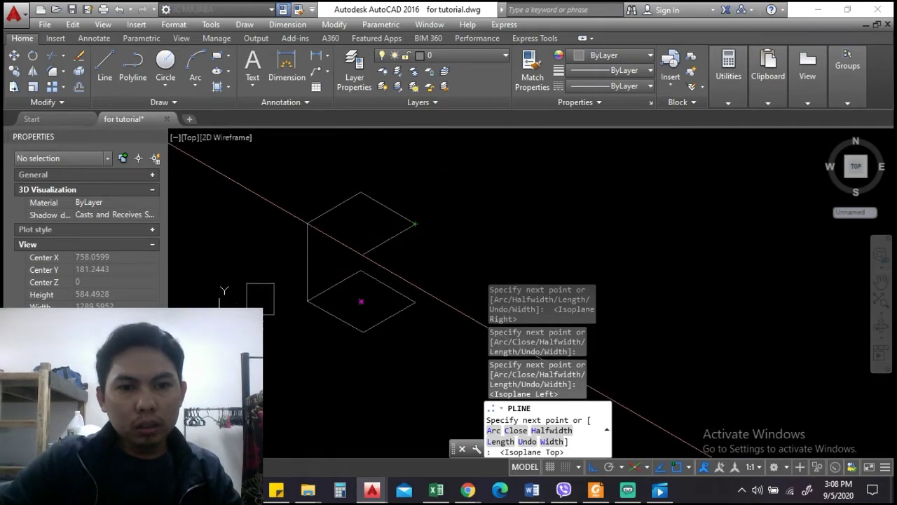
click(306, 224)
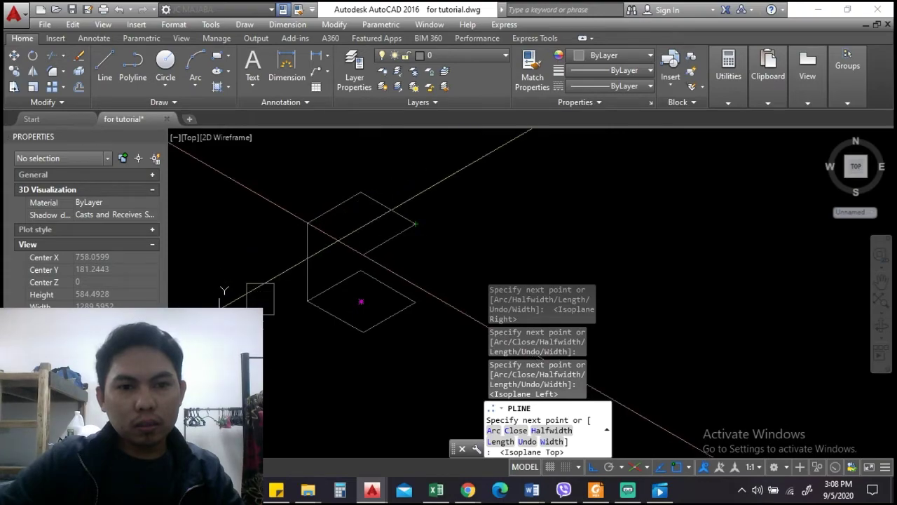
click(307, 222)
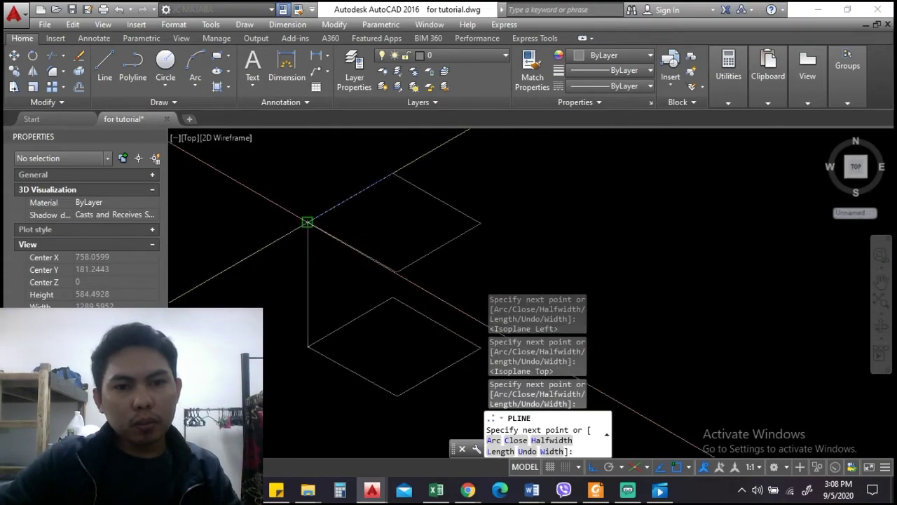
key(Escape)
scroll(307, 222, down, 3)
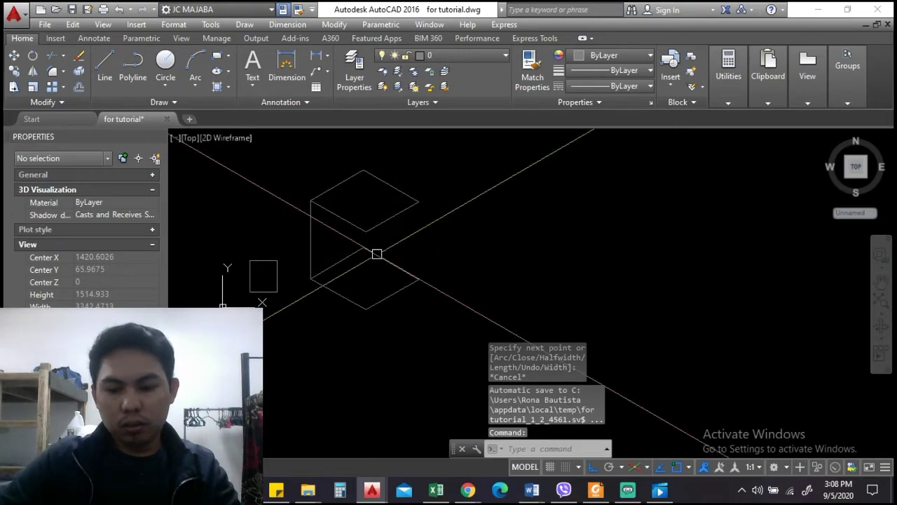
- Make two false starts on the edge polyline, cancelling each with Esc
text(pl)
key(Return)
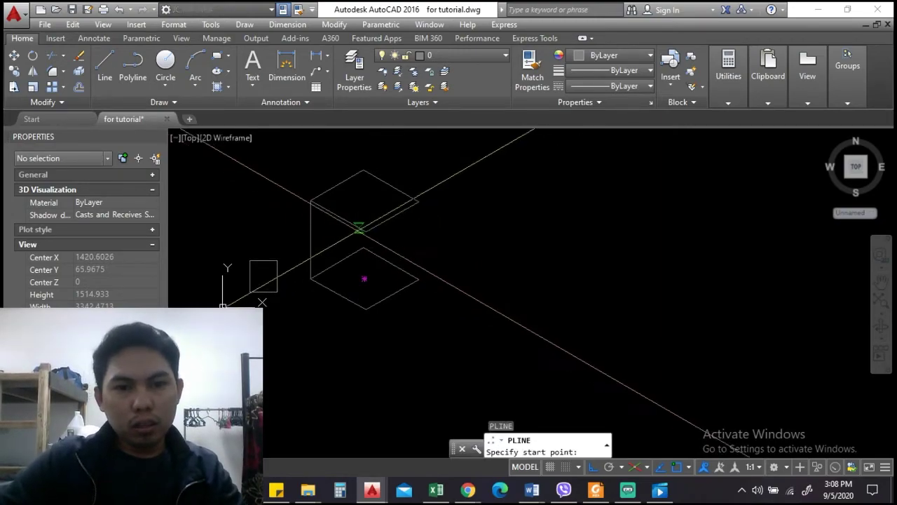
click(365, 231)
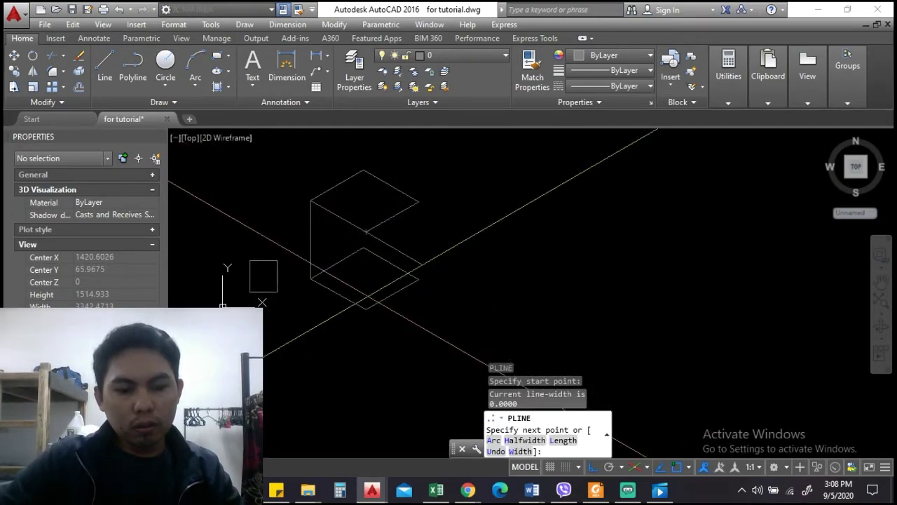
key(F5)
key(Escape)
key(Escape)
scroll(390, 254, up, 2)
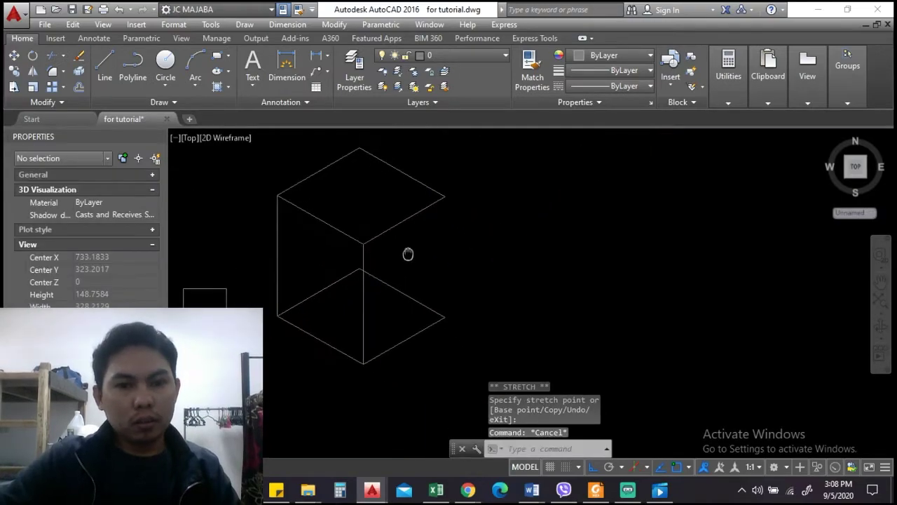
text(pl)
key(Return)
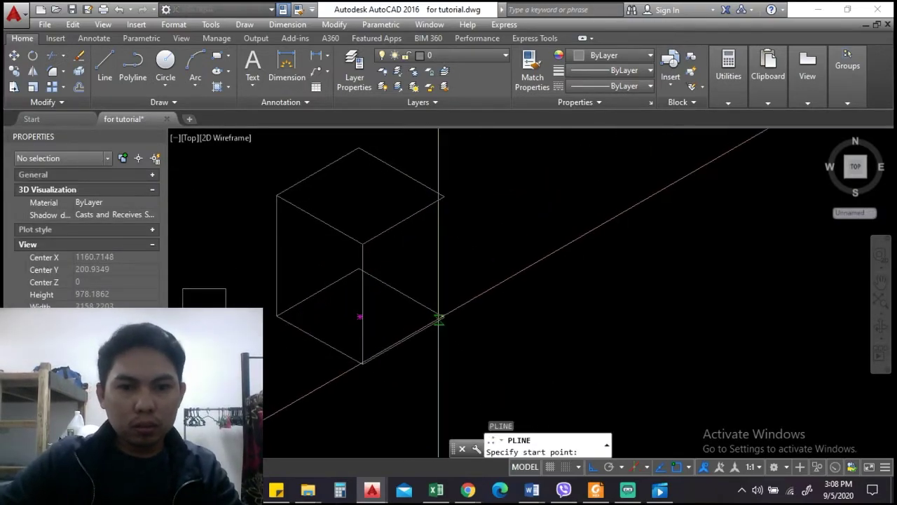
click(443, 317)
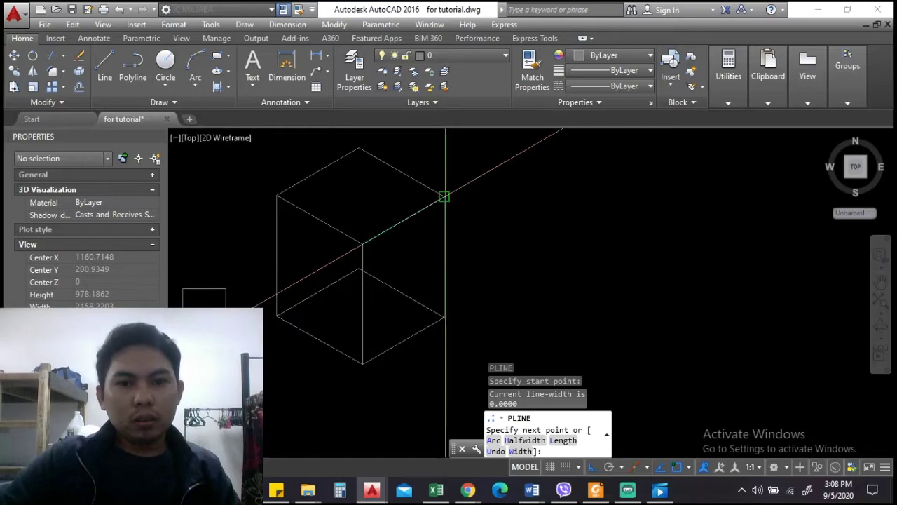
key(Escape)
key(Return)
- Draw the right vertical edge from the bottom face up to the top face, then end the command
click(359, 148)
scroll(329, 185, up, 1)
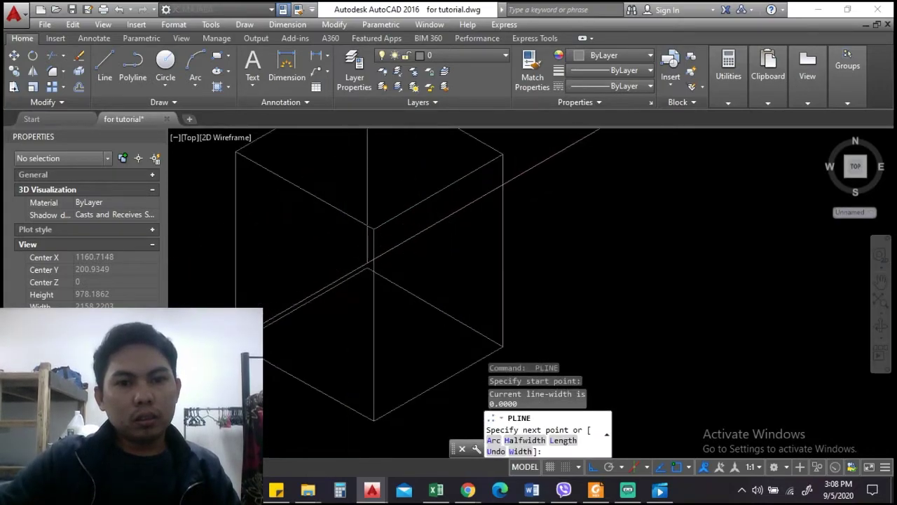
click(368, 267)
scroll(468, 260, down, 5)
key(Escape)
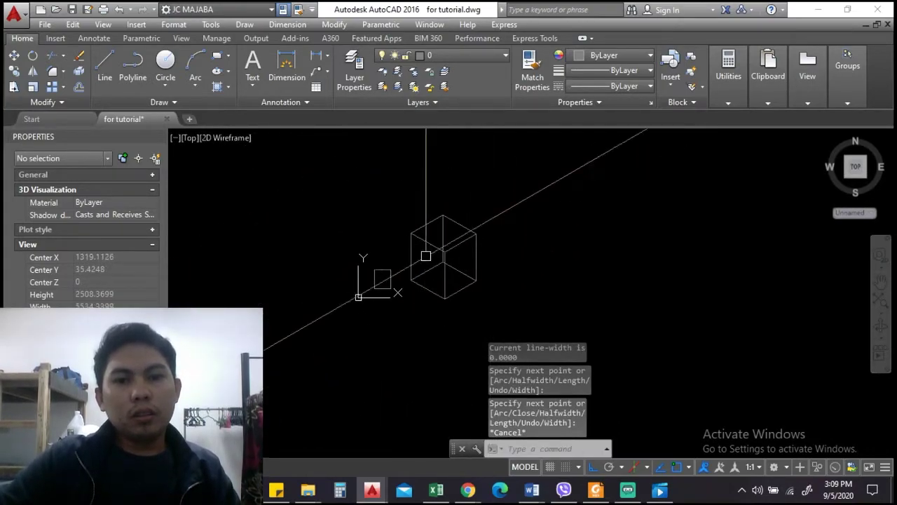
scroll(420, 263, up, 2)
scroll(421, 260, up, 1)
scroll(400, 280, up, 2)
scroll(442, 268, up, 1)
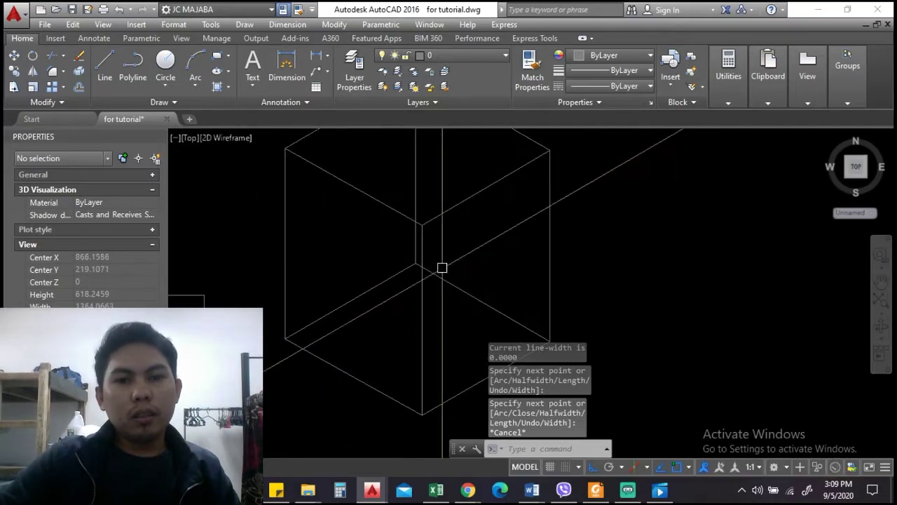
scroll(442, 268, down, 1)
scroll(474, 257, down, 1)
scroll(393, 231, down, 1)
key(Escape)
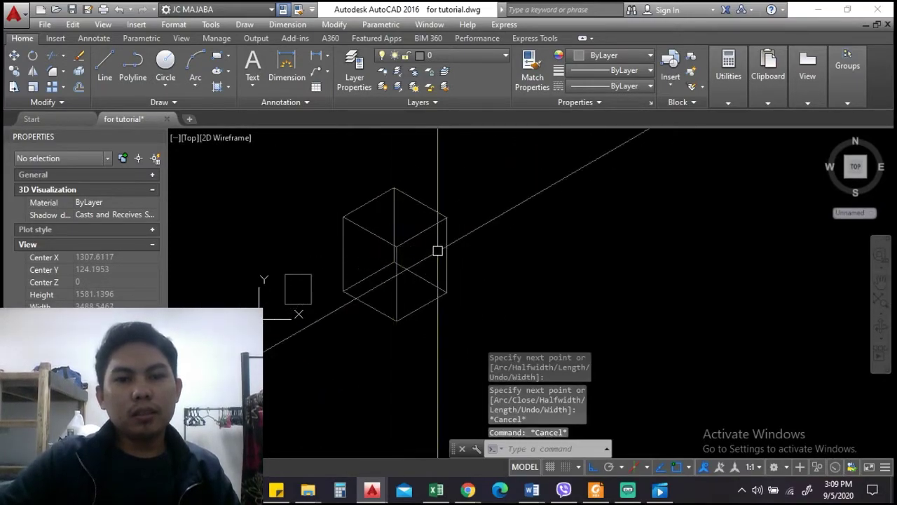
scroll(437, 250, up, 1)
scroll(426, 247, down, 1)
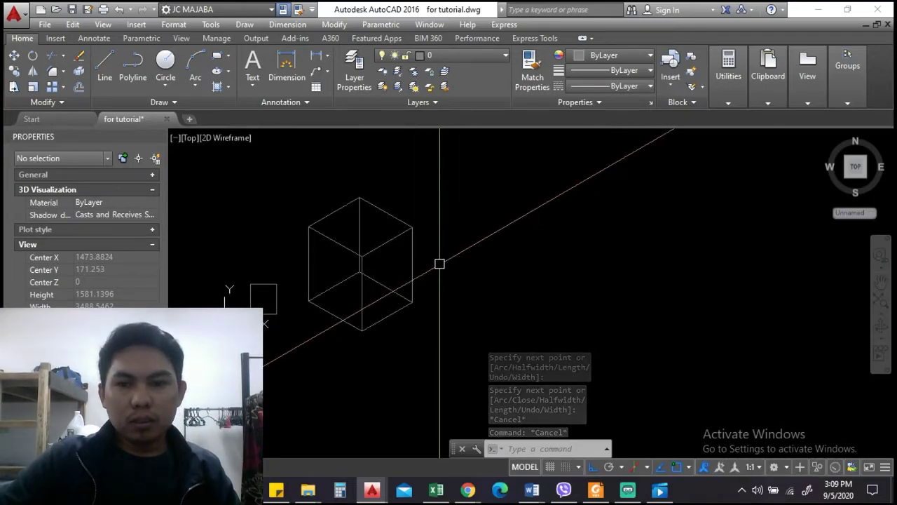
text(c)
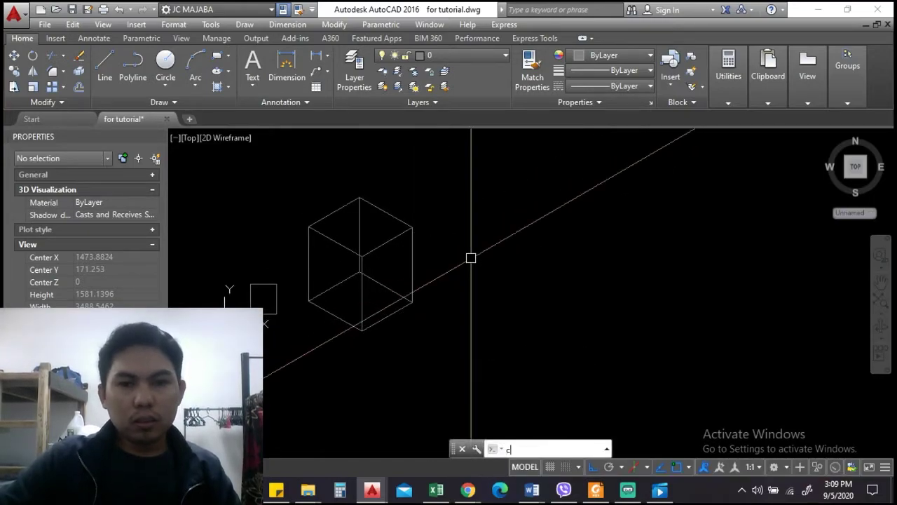
key(Return)
click(505, 288)
key(Escape)
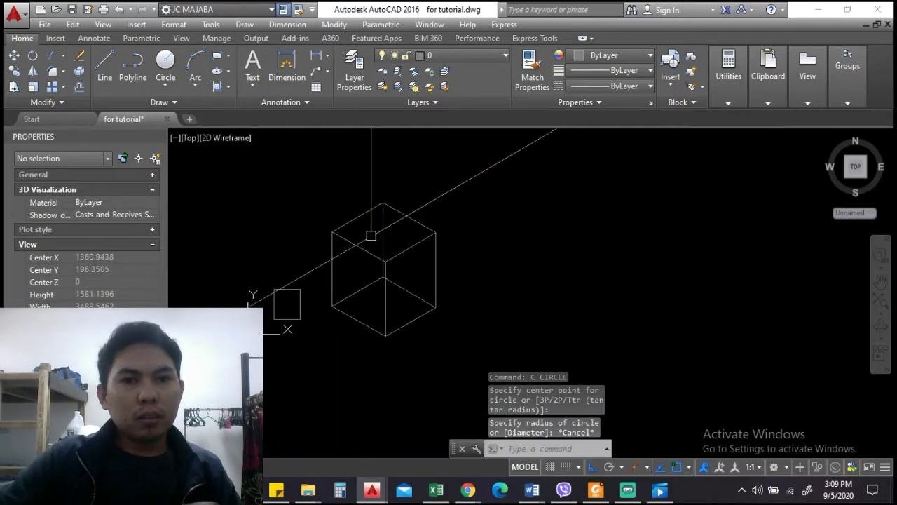
scroll(337, 261, up, 2)
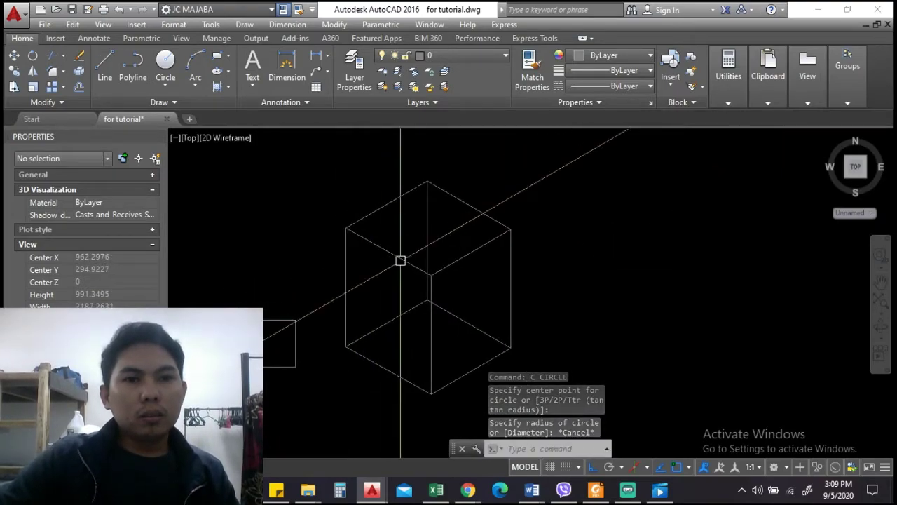
scroll(371, 252, down, 2)
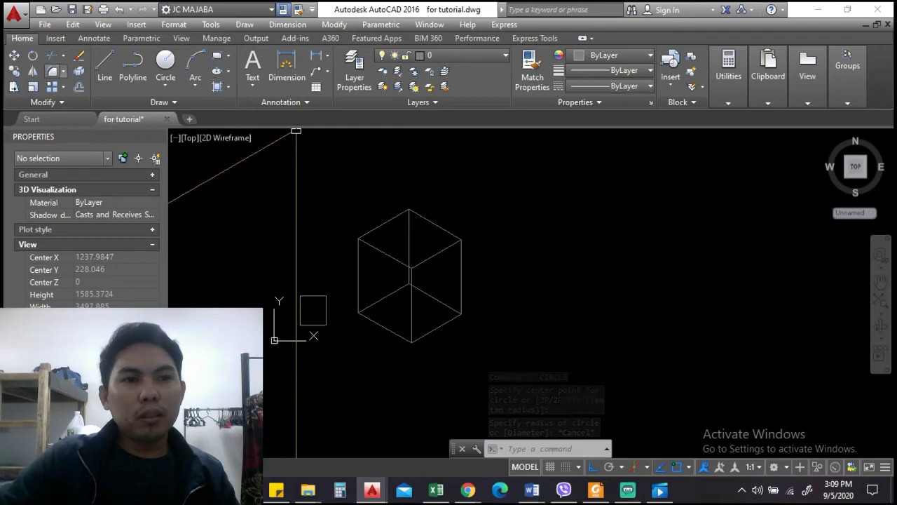
scroll(396, 279, up, 2)
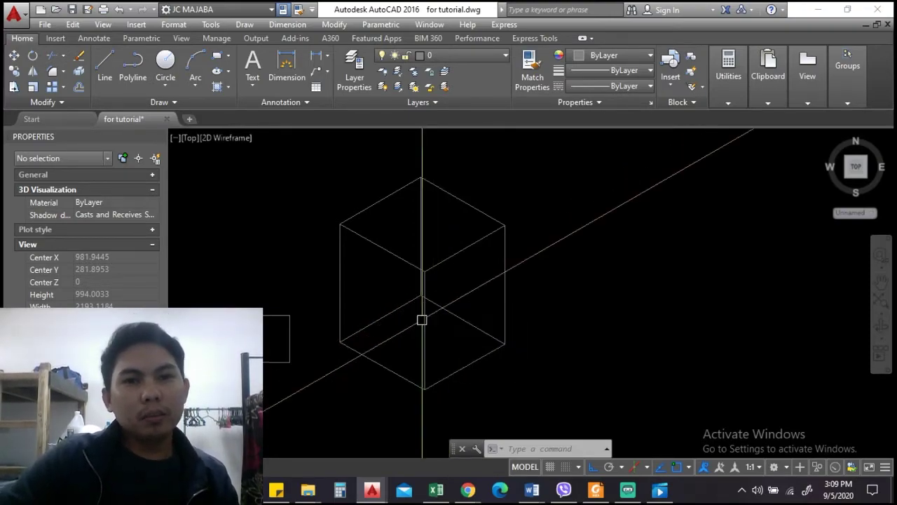
scroll(320, 244, down, 2)
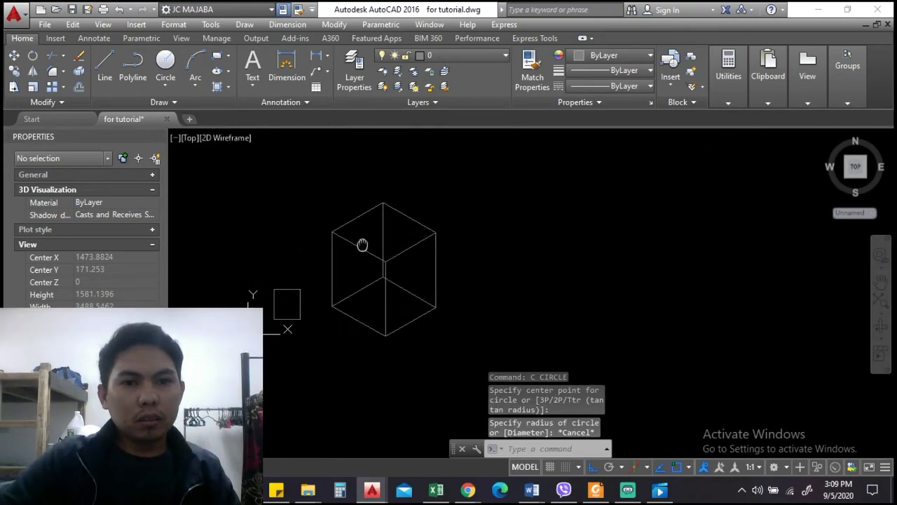
scroll(373, 234, up, 3)
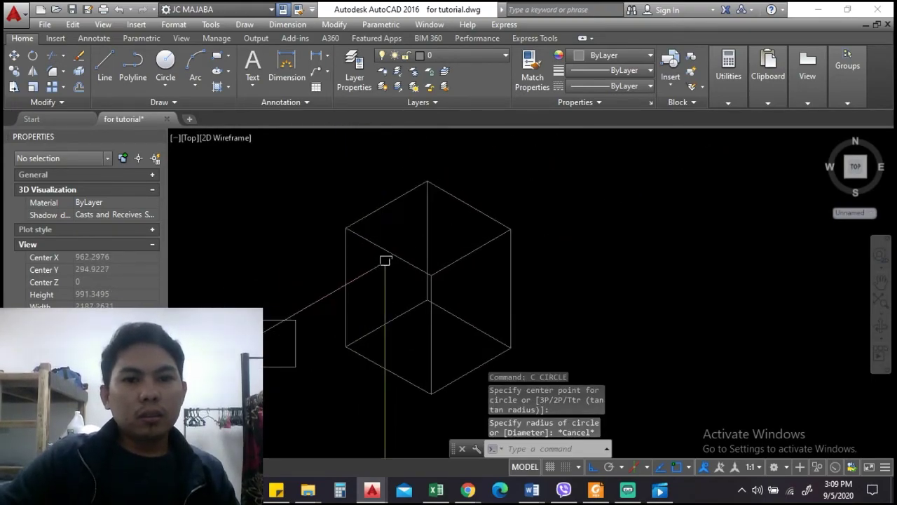
scroll(421, 268, down, 3)
key(Escape)
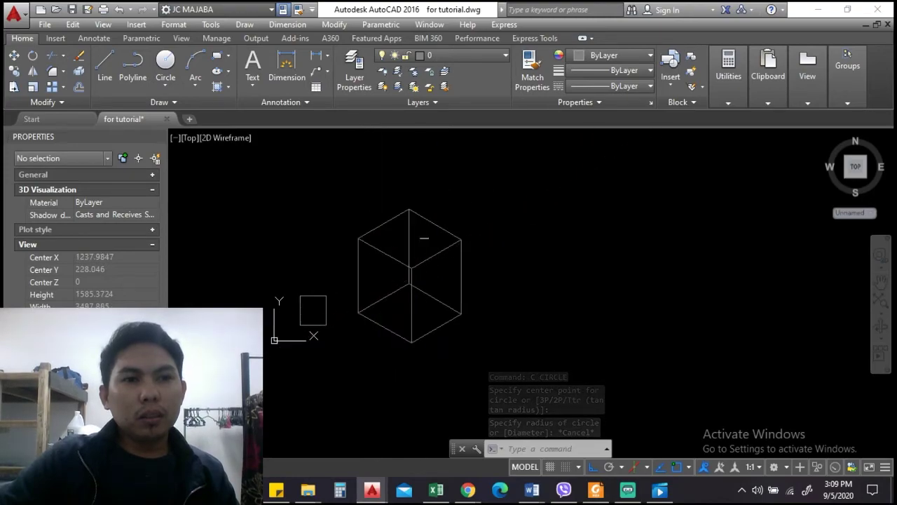
scroll(429, 321, up, 2)
mouse_move(364, 225)
middle_down()
mouse_move(402, 285)
mouse_move(395, 256)
middle_up()
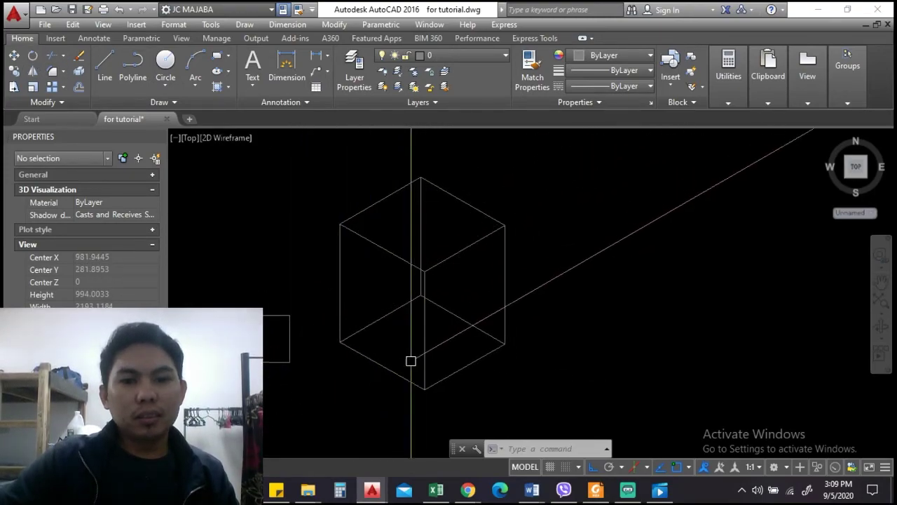
key(Escape)
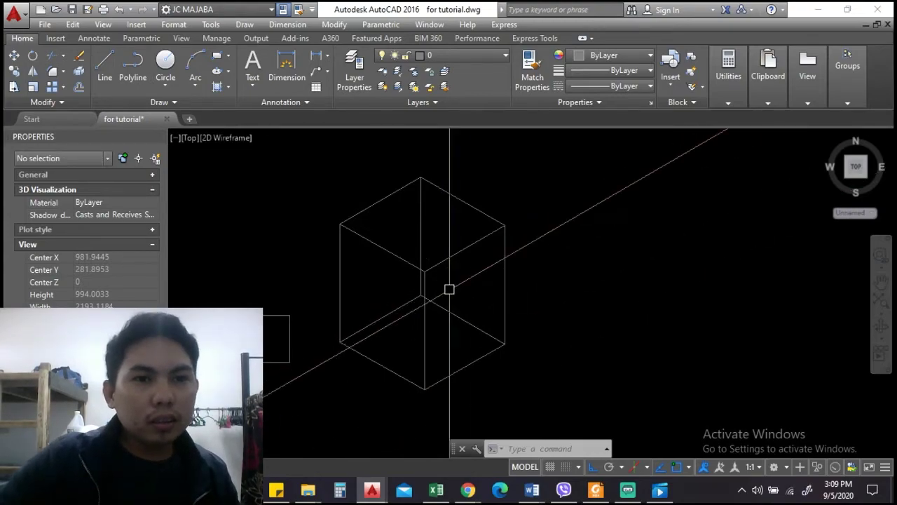
text(c)
key(Return)
click(423, 300)
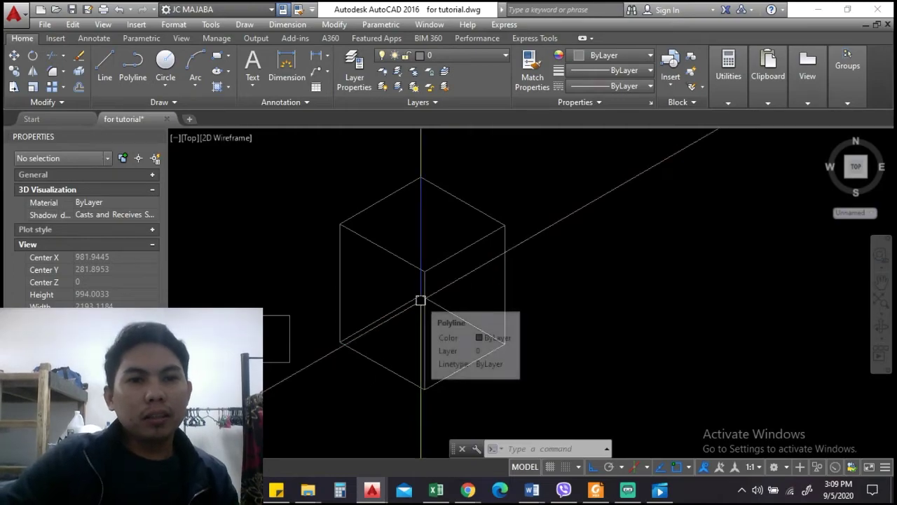
key(Escape)
scroll(334, 236, down, 2)
middle_drag(333, 235, 381, 259)
scroll(335, 260, up, 2)
scroll(372, 250, down, 1)
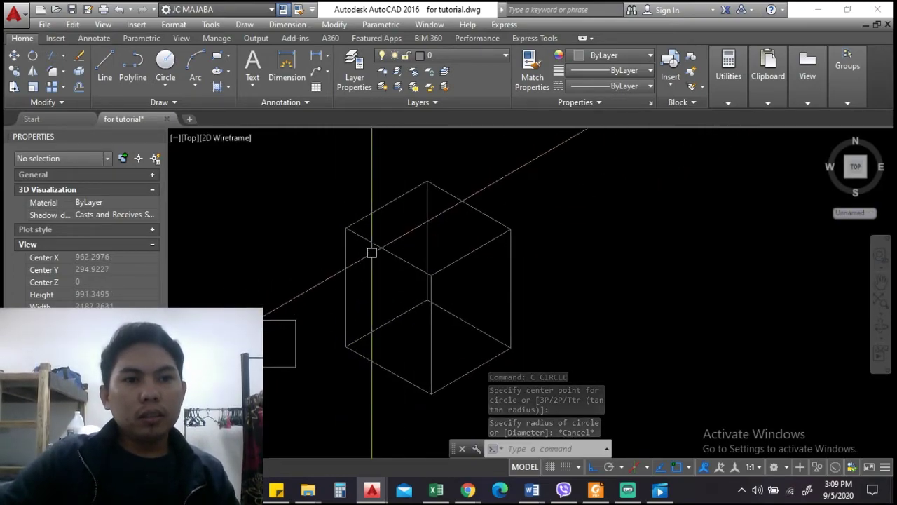
scroll(392, 259, down, 1)
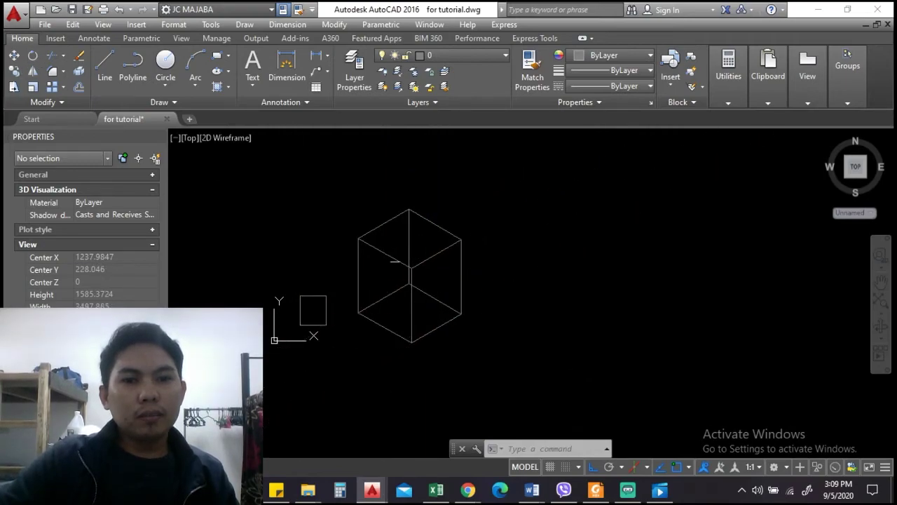
scroll(426, 317, up, 2)
mouse_move(378, 247)
middle_down()
mouse_move(402, 285)
mouse_move(395, 256)
middle_up()
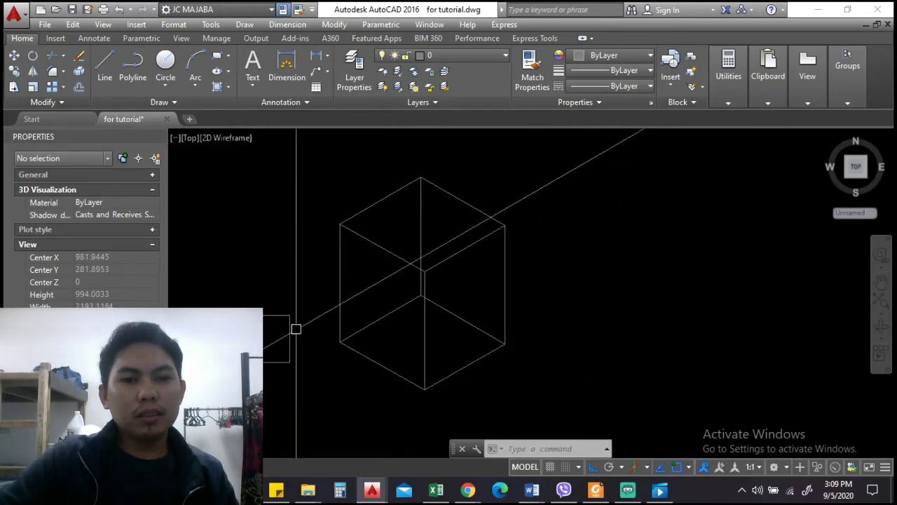